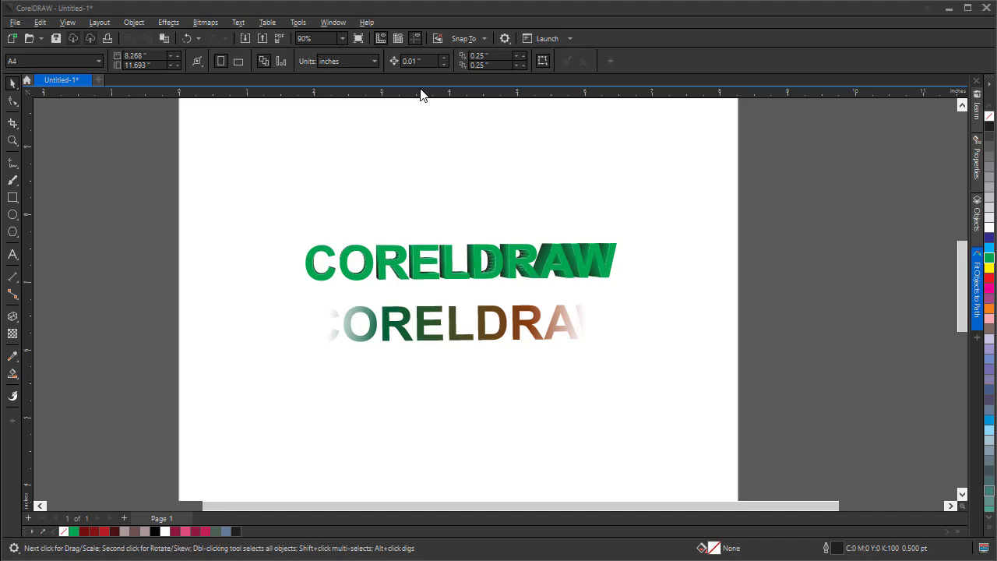
click(16, 23)
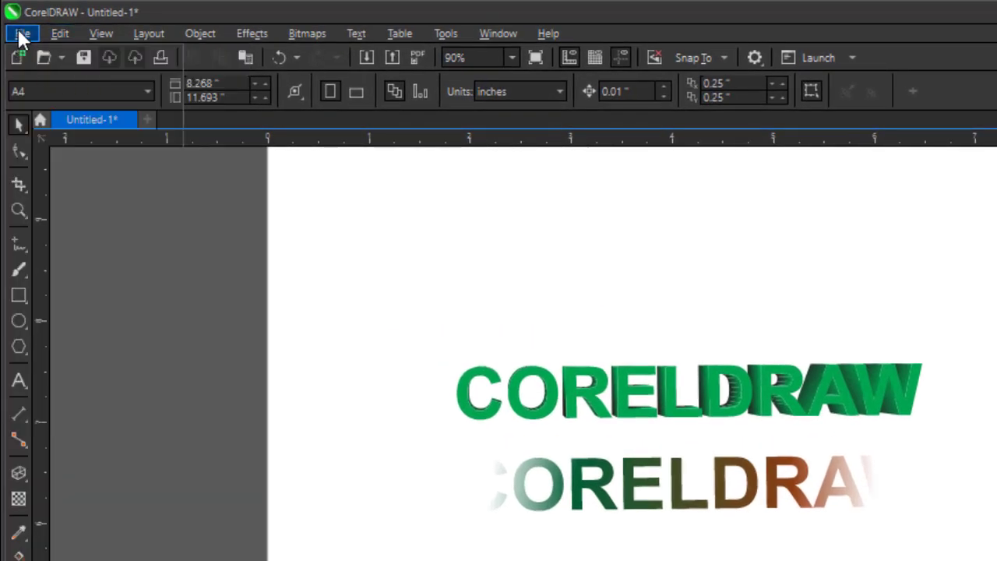
click(22, 33)
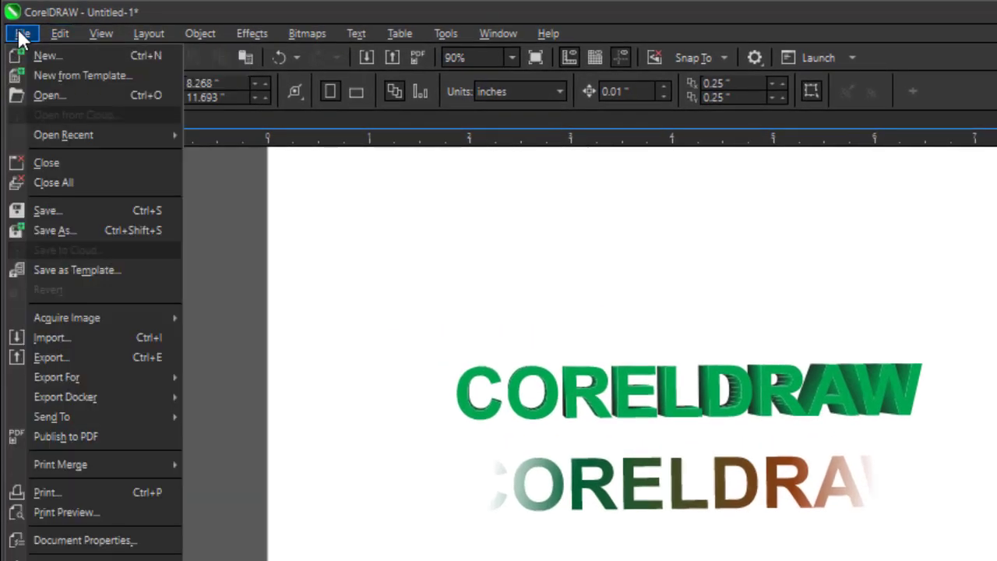
click(101, 97)
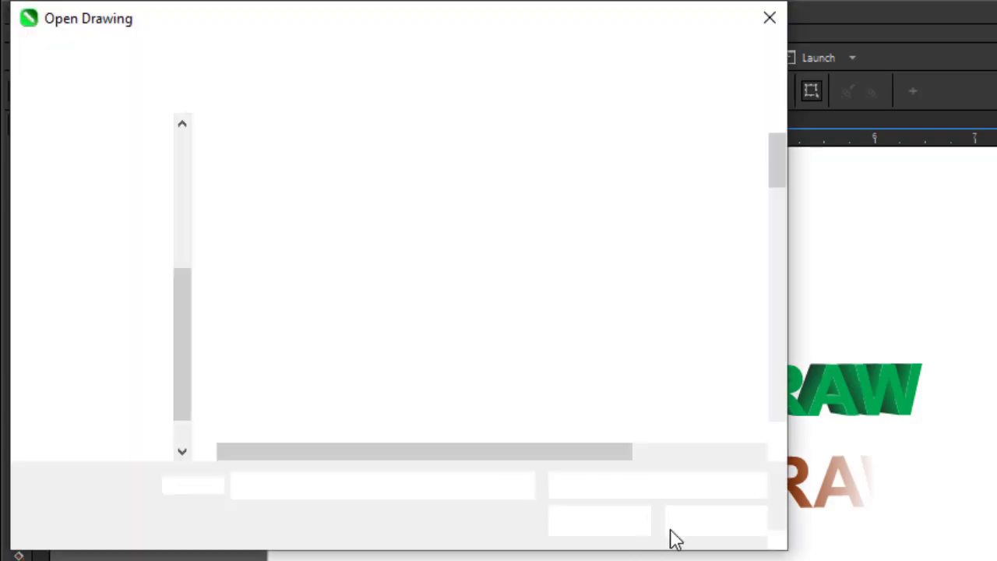
click(702, 525)
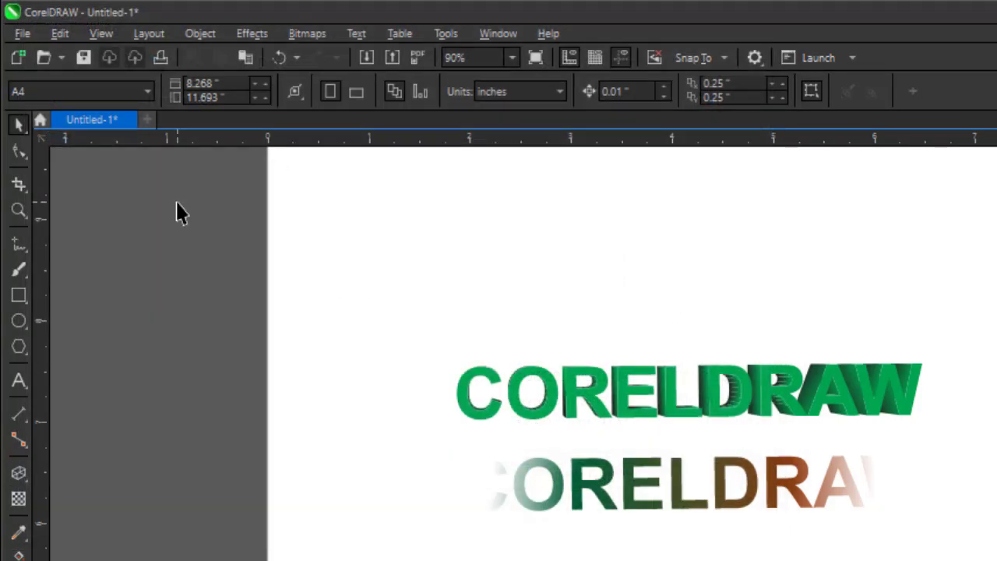
click(22, 34)
mouse_move(62, 142)
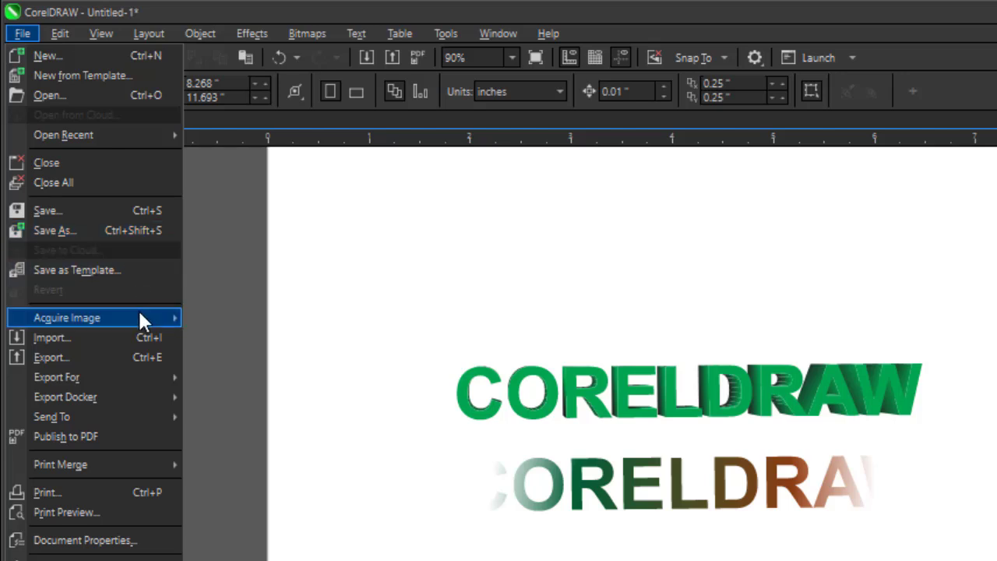
mouse_move(125, 317)
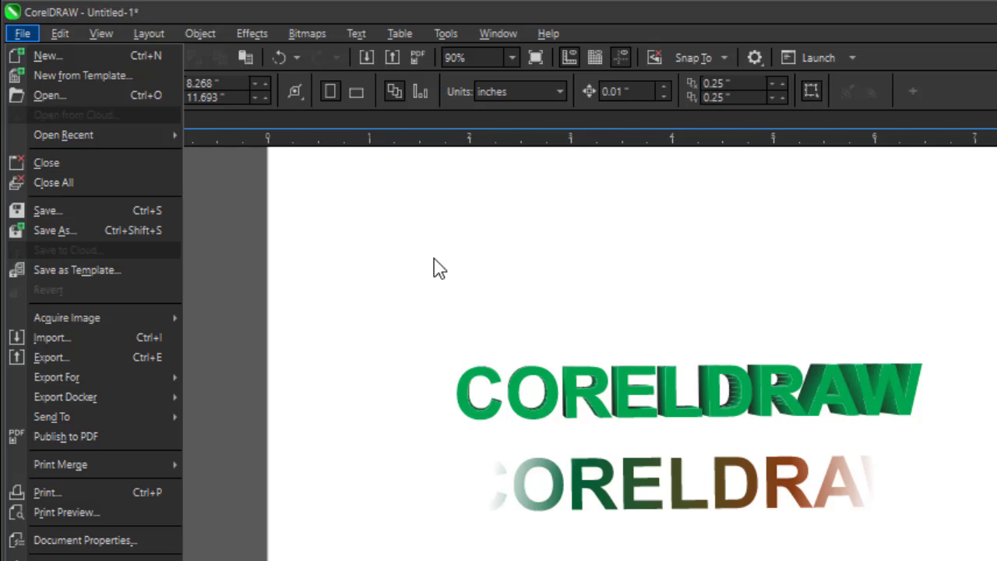
click(72, 338)
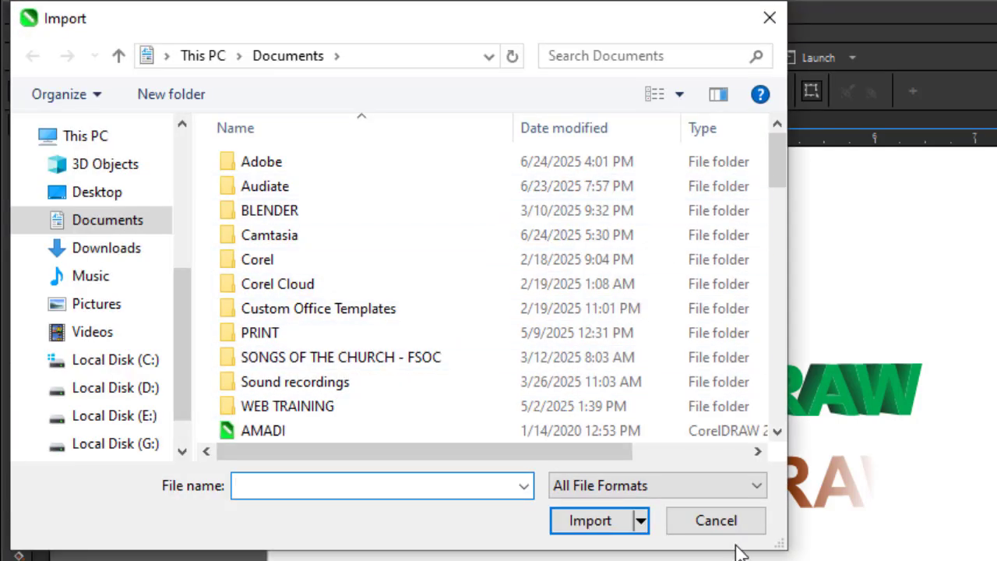
click(732, 523)
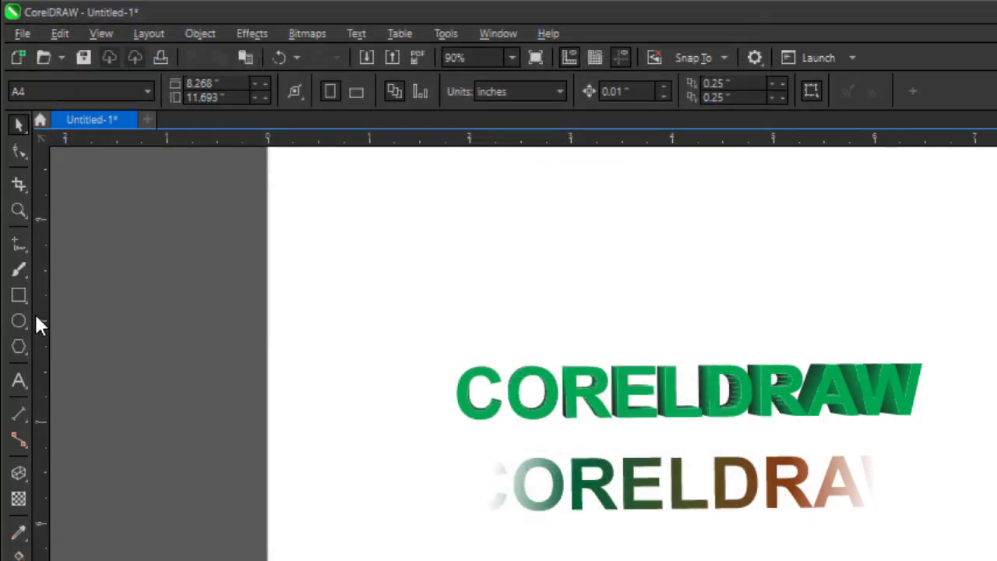
click(21, 34)
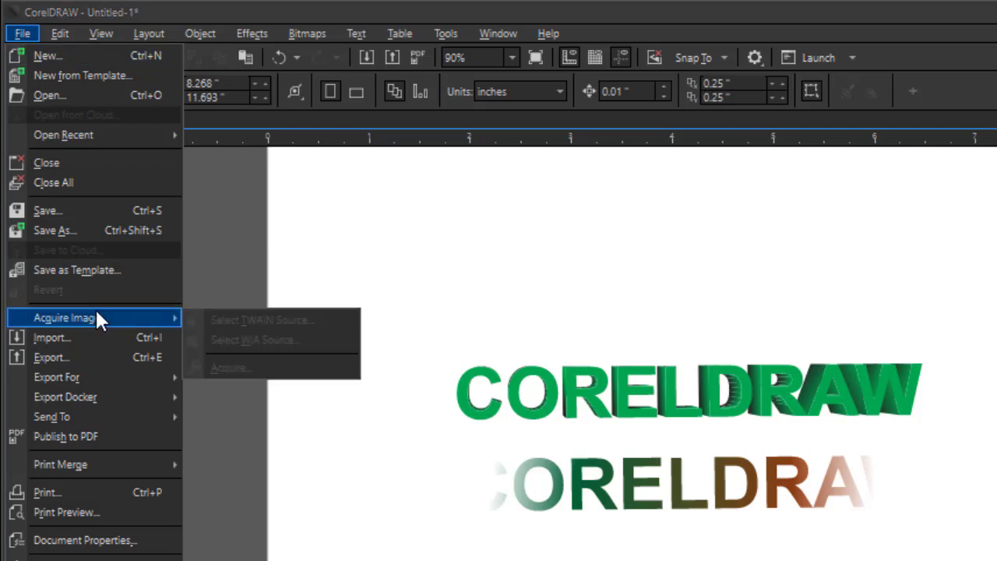
click(370, 263)
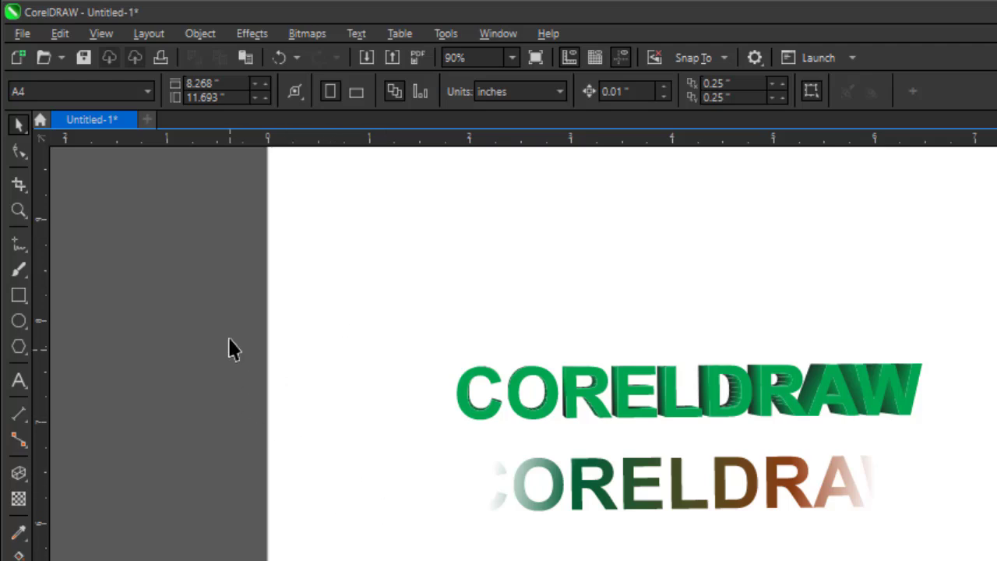
Import the logo image from the WEB TRAINING images folder and place it to the right of the CORELDRAW text.
click(24, 35)
mouse_move(110, 319)
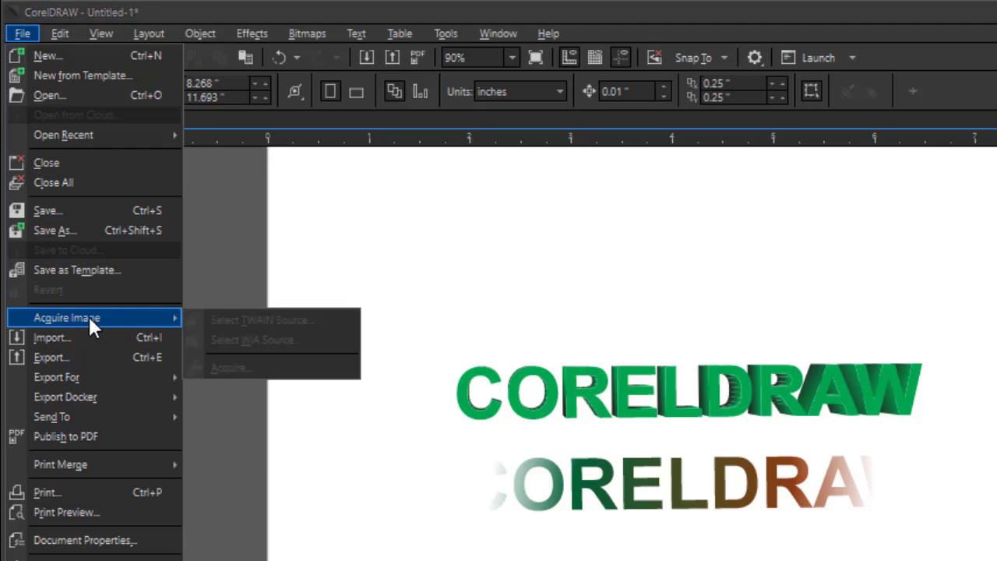
click(84, 339)
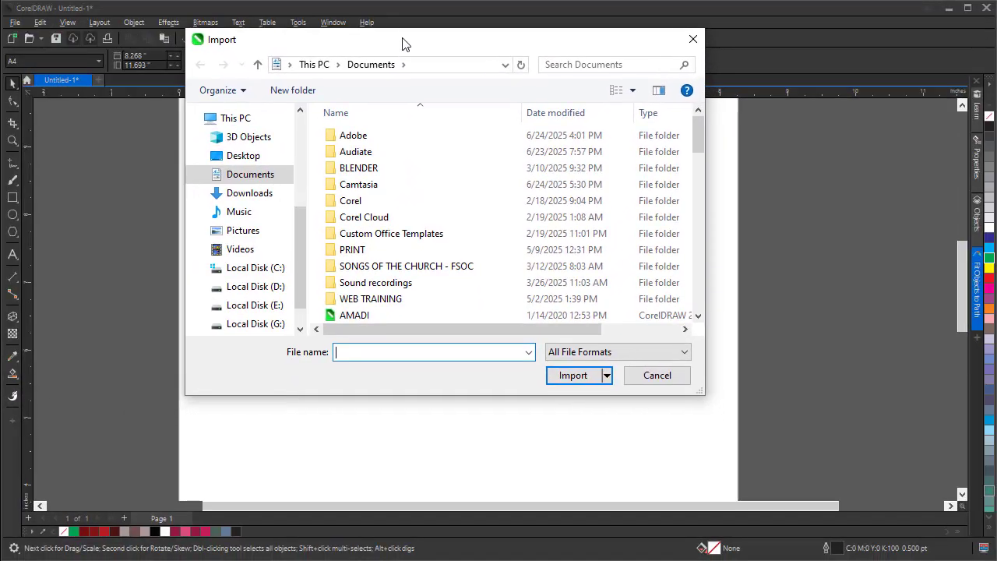
drag(400, 33, 352, 18)
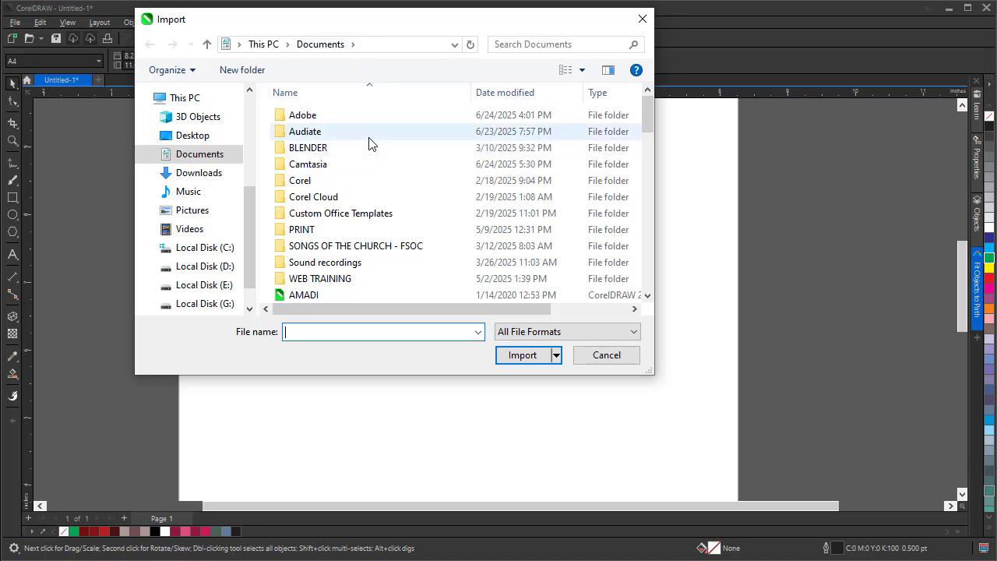
scroll(243, 222, up, 1)
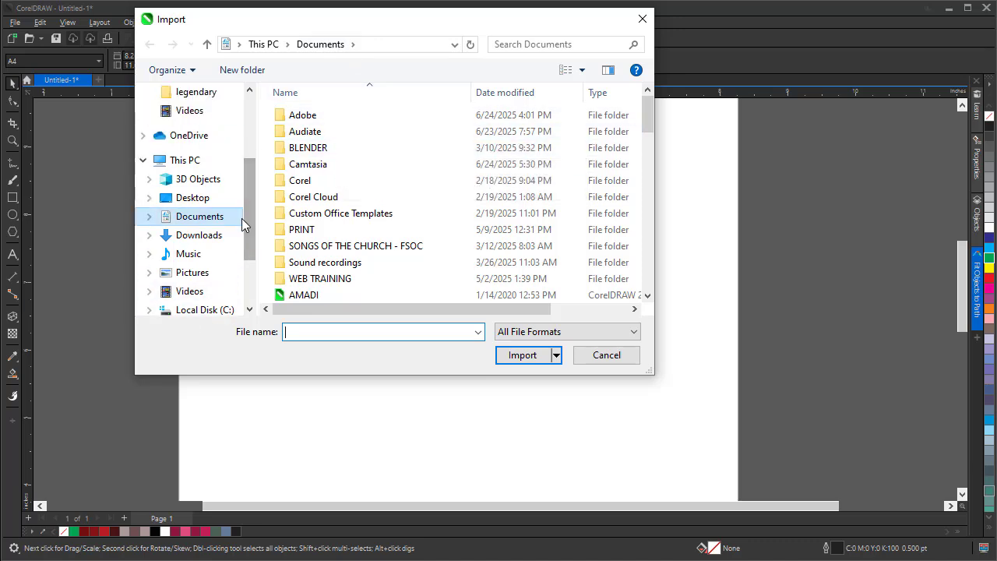
scroll(242, 220, up, 3)
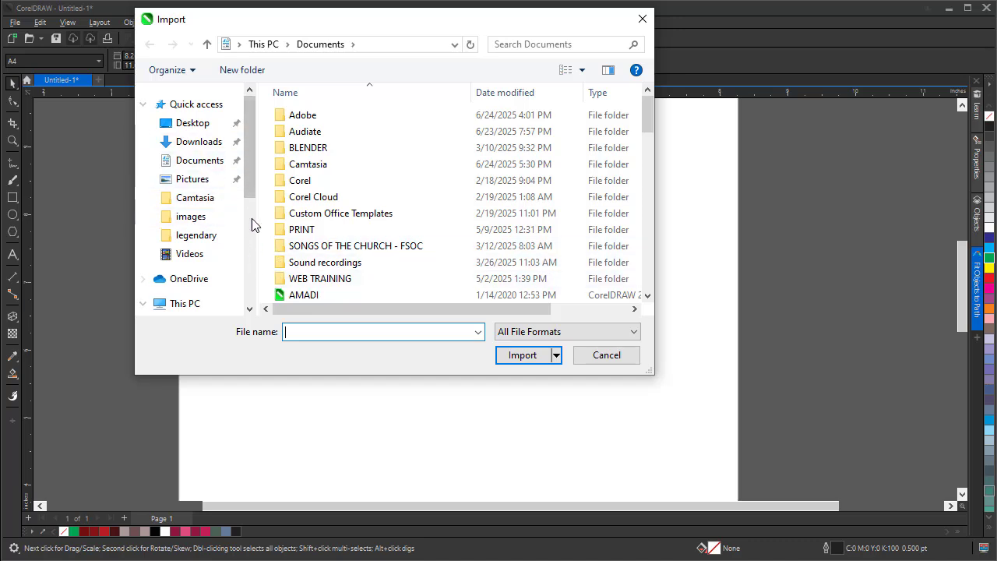
click(192, 222)
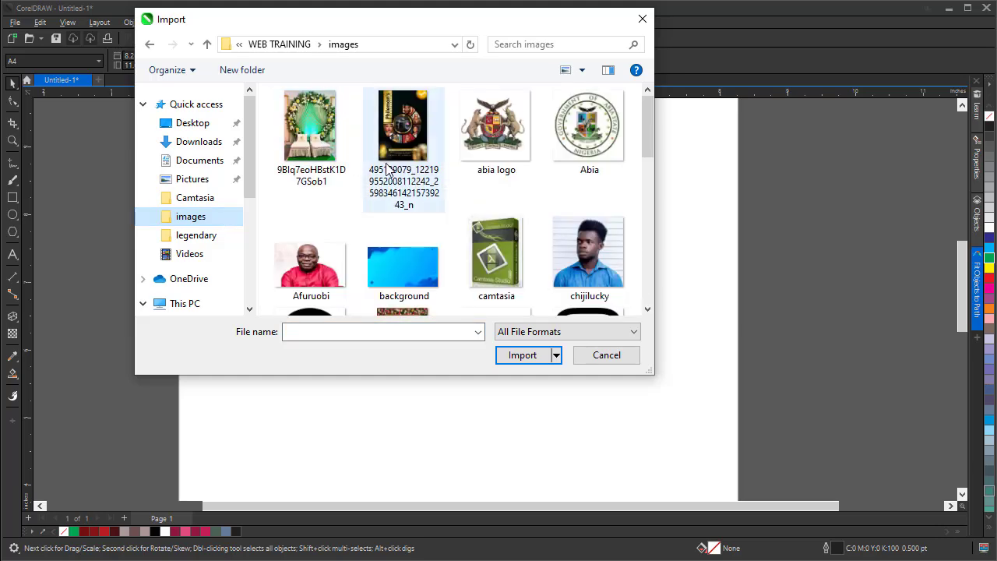
scroll(387, 170, down, 5)
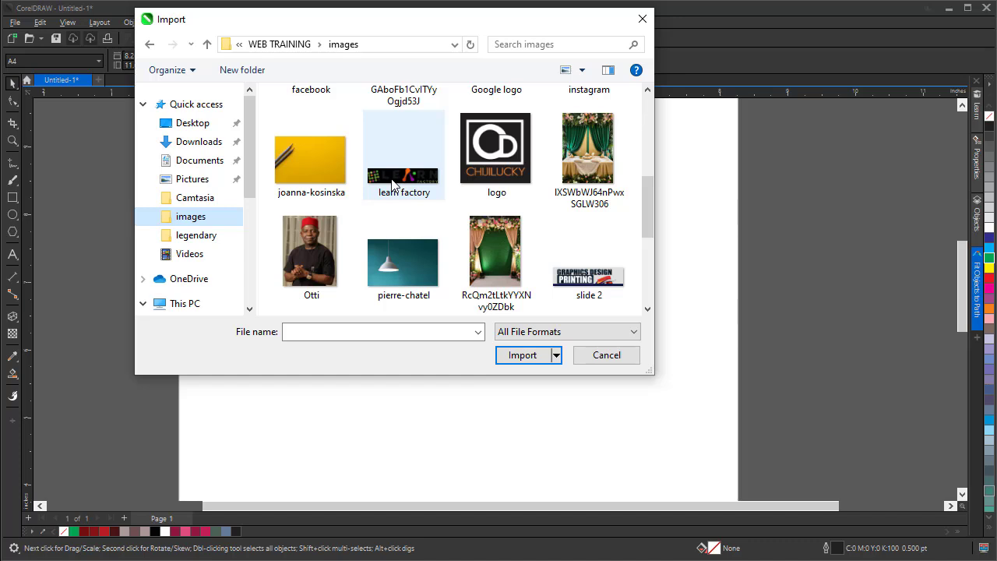
scroll(394, 185, down, 2)
scroll(393, 184, up, 1)
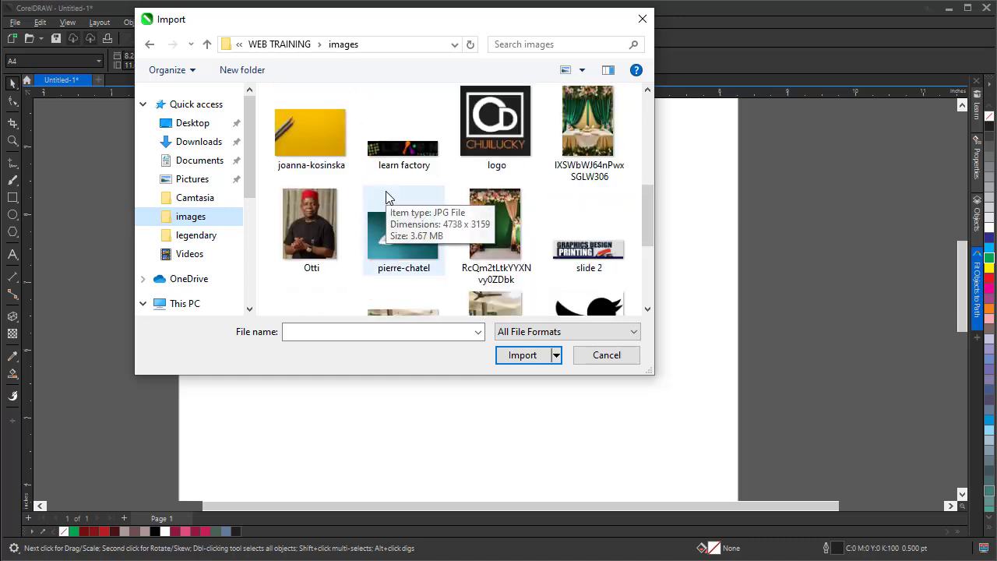
click(465, 139)
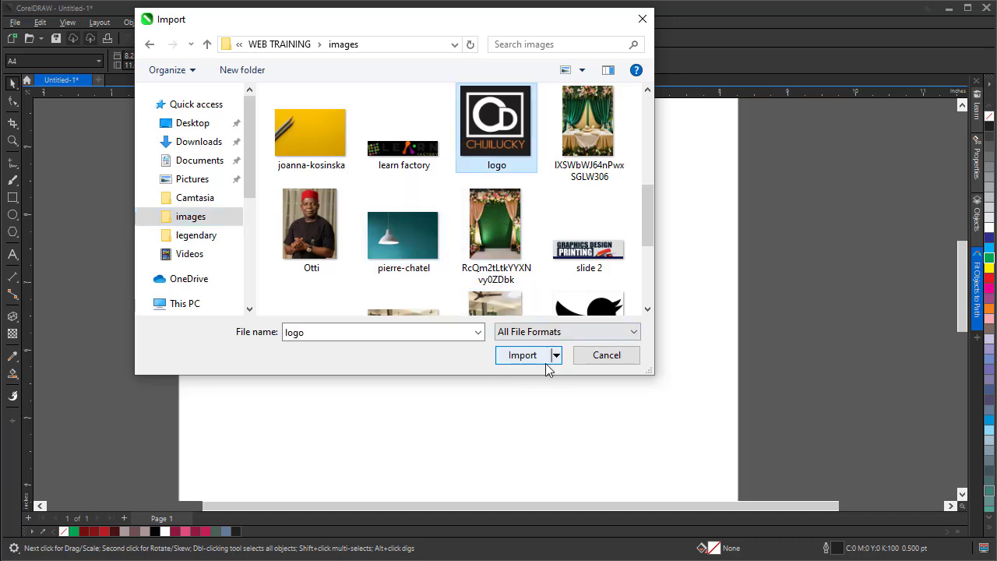
click(511, 360)
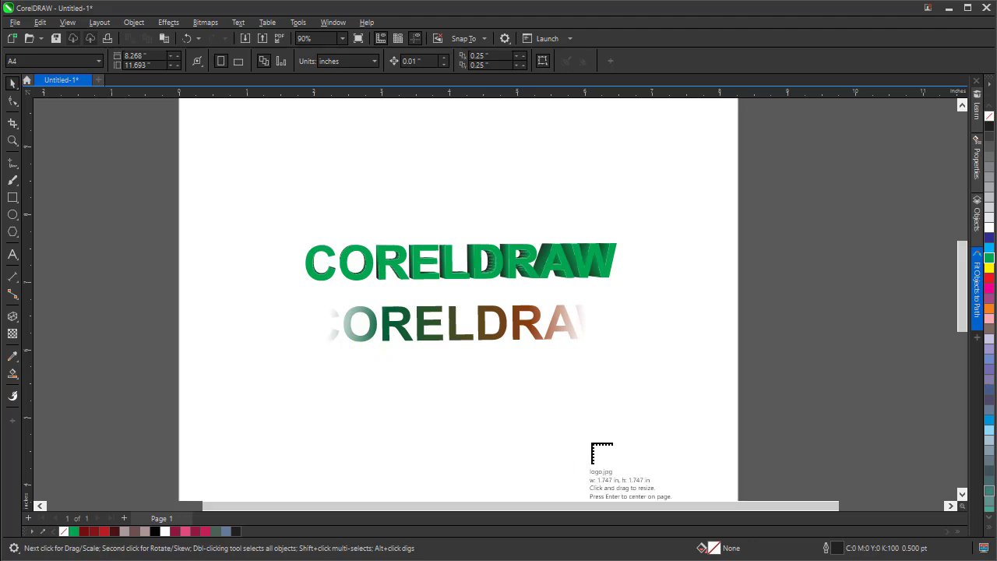
click(725, 274)
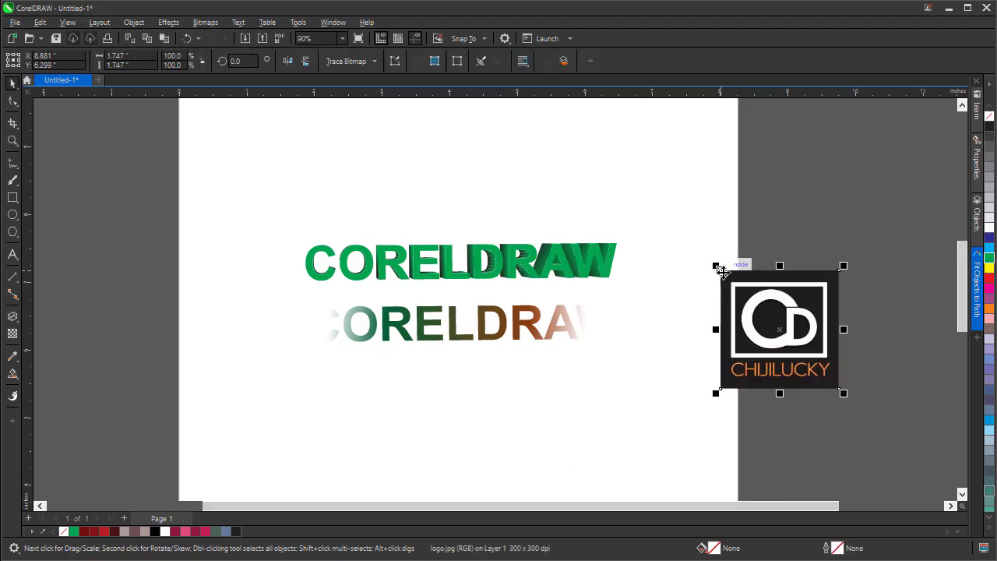
drag(749, 374, 738, 320)
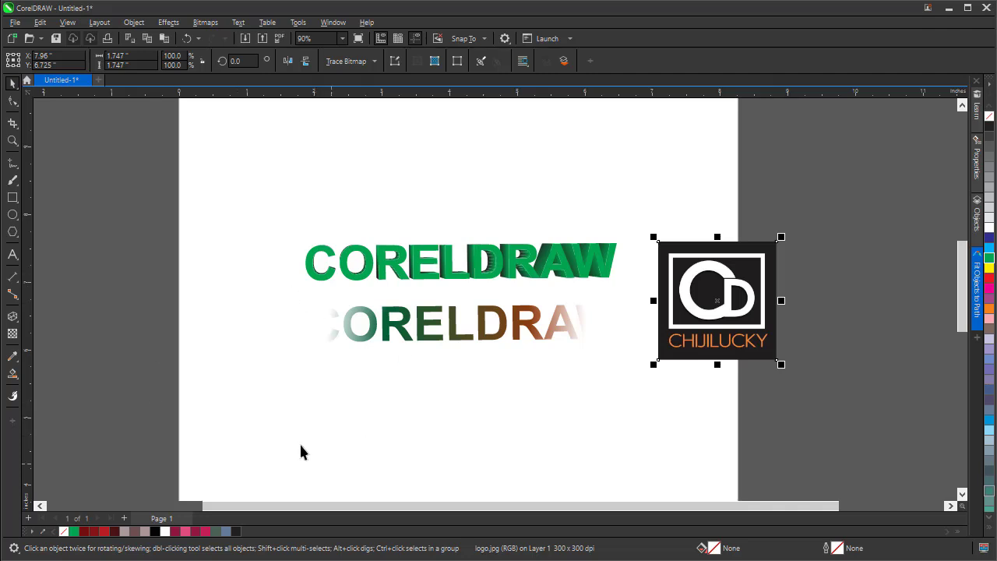
Drag the logo file from File Explorer onto the drawing and position the copy left of the text.
click(320, 559)
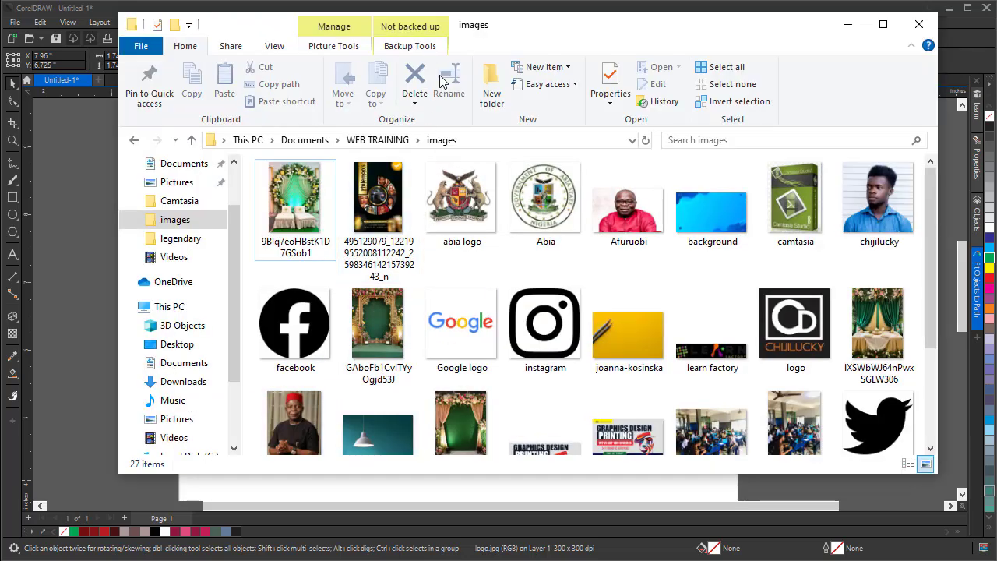
click(788, 331)
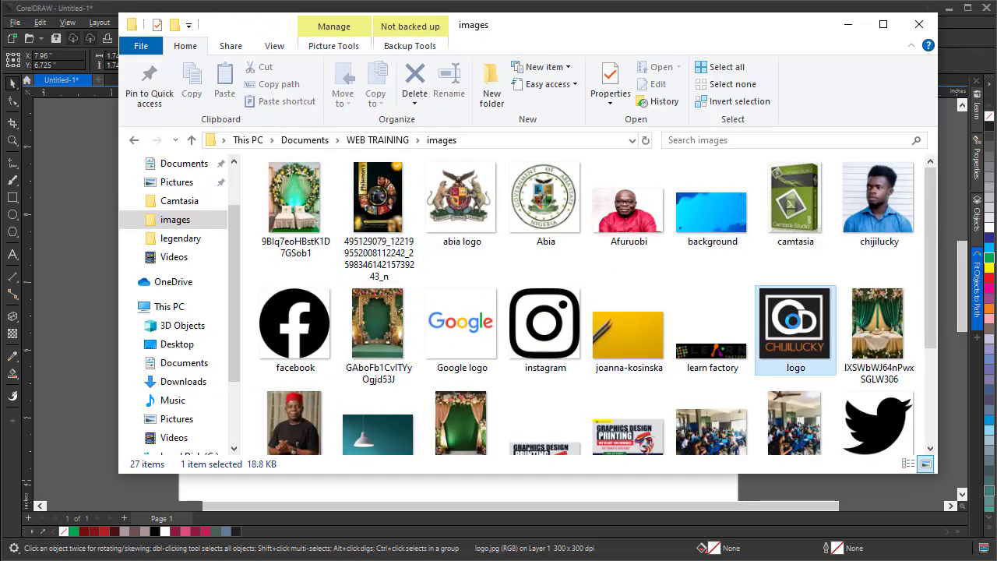
drag(794, 329, 73, 333)
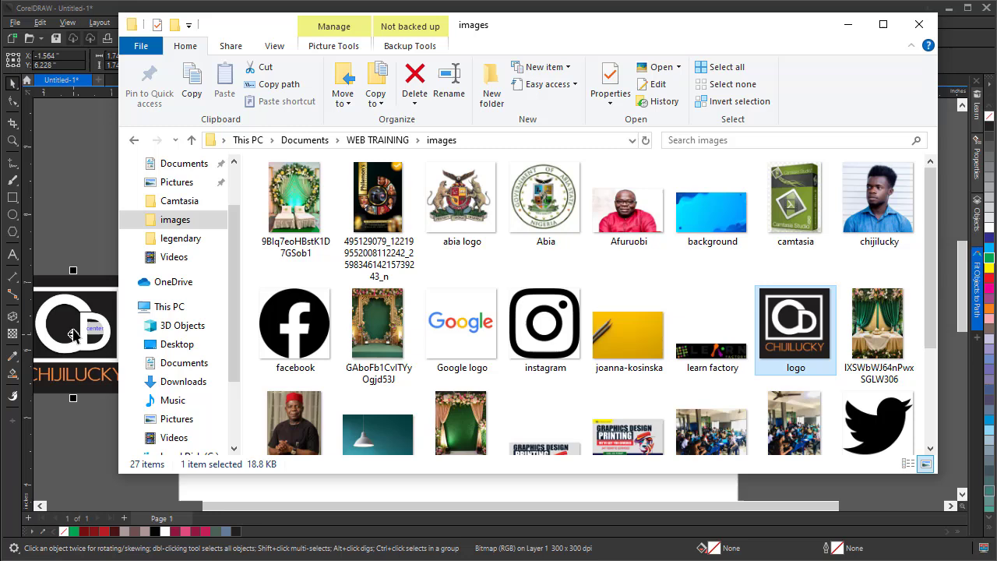
click(75, 156)
drag(104, 312, 220, 241)
Start exporting the whole drawing as a JPG named Untitled-1 in the Pictures folder, with Selected only unchecked.
click(760, 304)
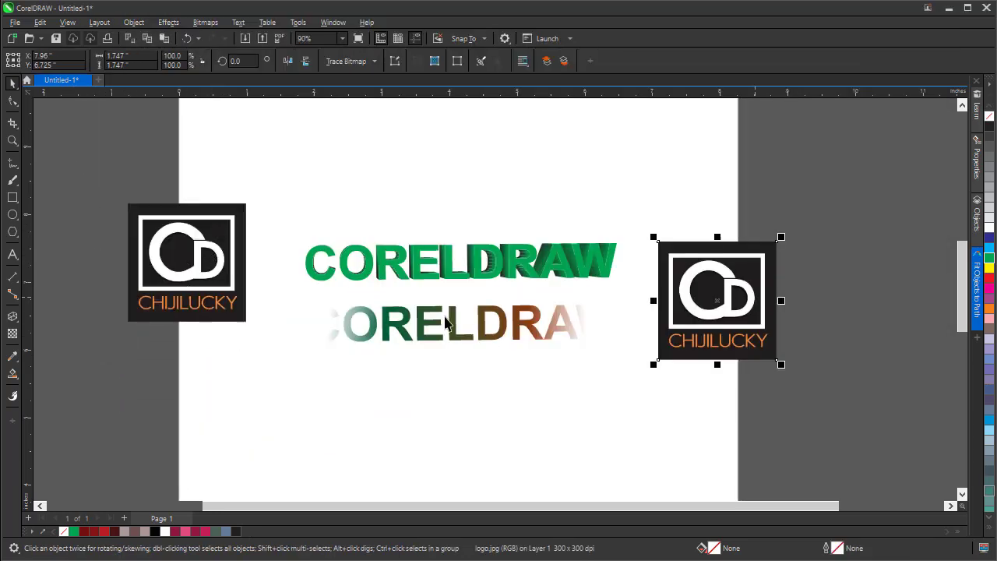
click(16, 23)
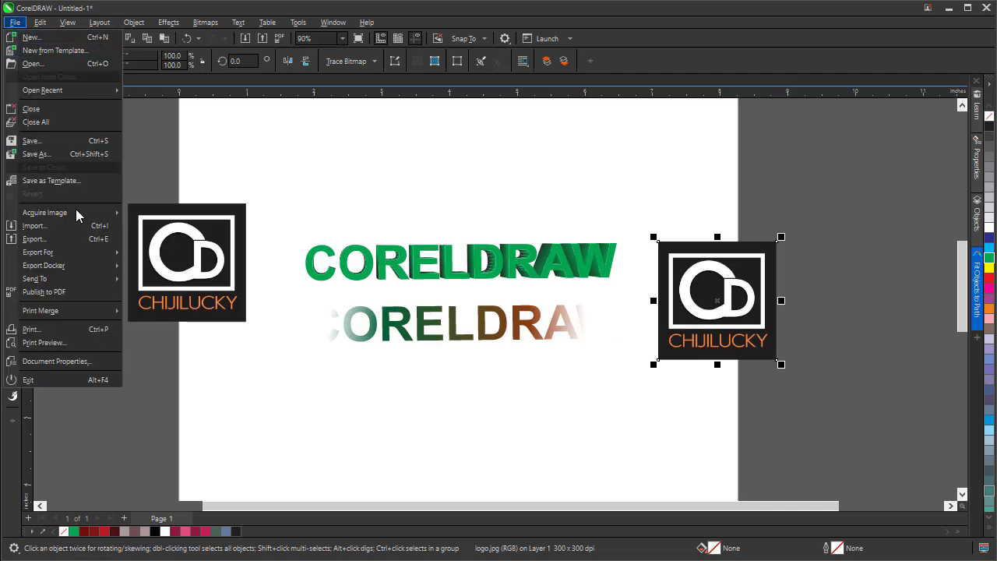
click(47, 243)
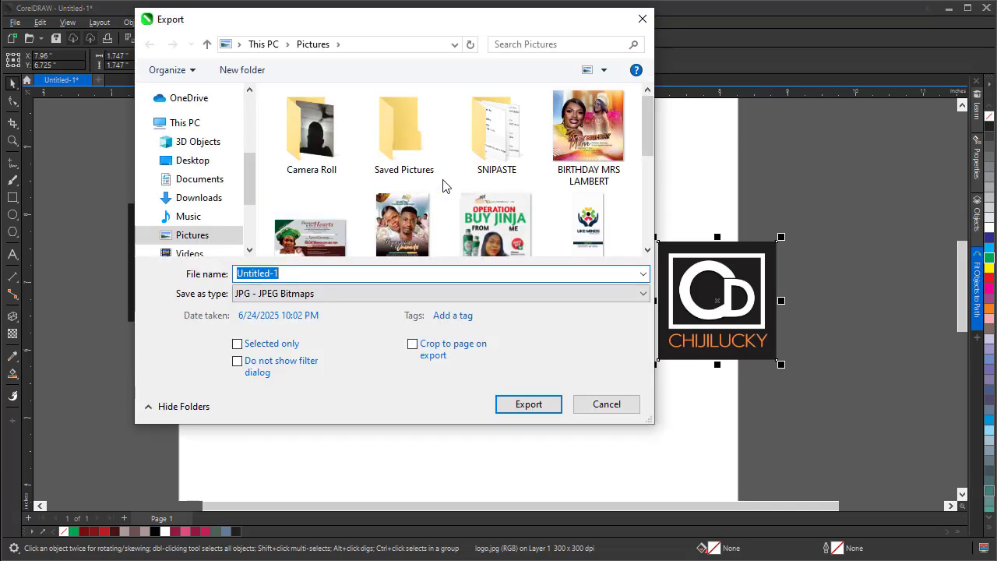
scroll(442, 185, down, 1)
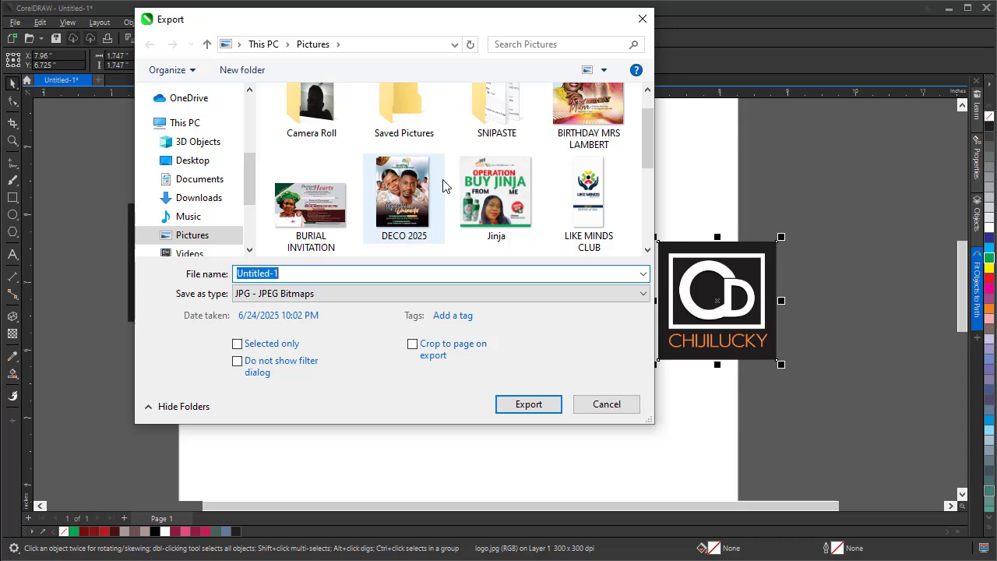
scroll(443, 186, down, 3)
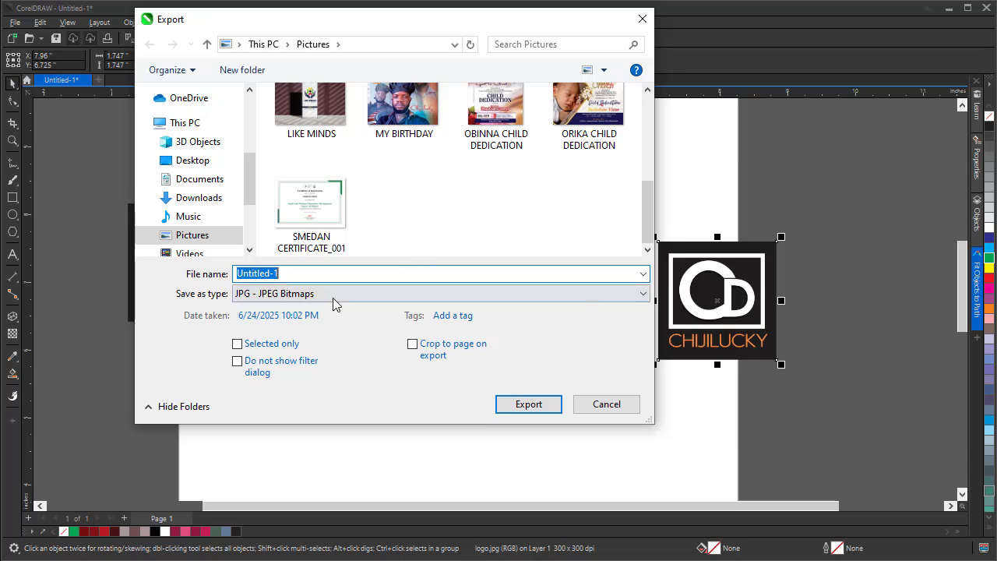
click(279, 345)
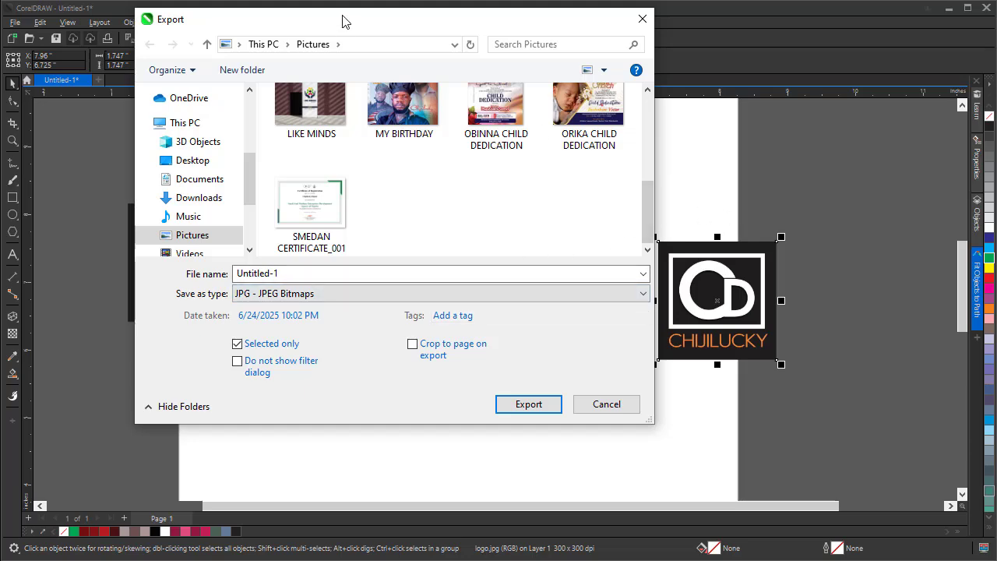
drag(343, 19, 413, 368)
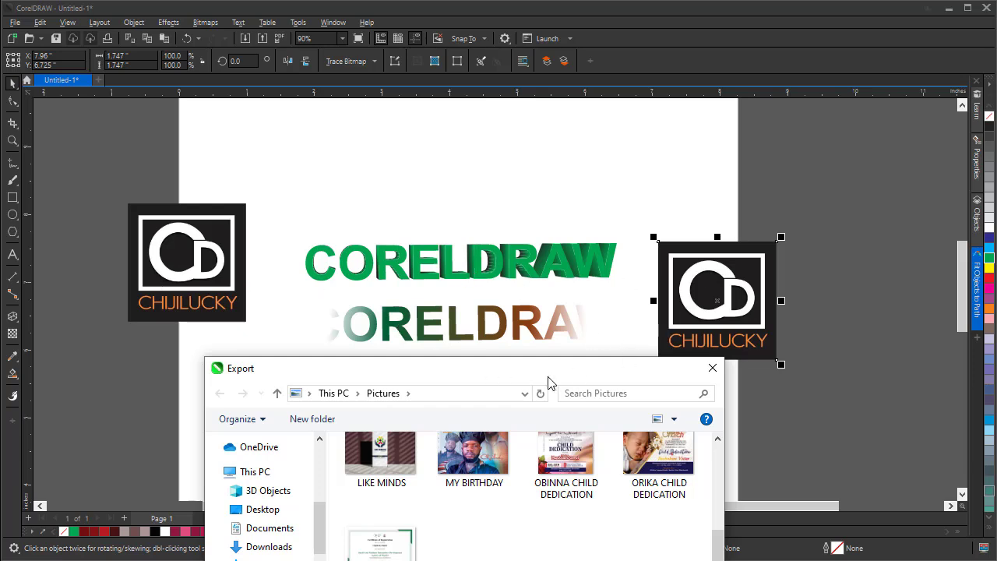
drag(503, 374, 432, 78)
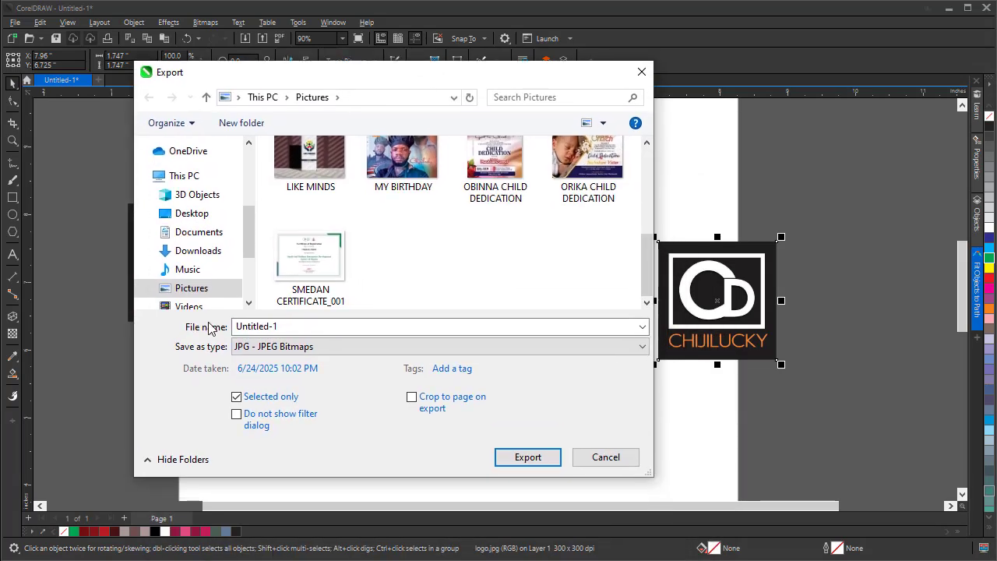
click(238, 399)
drag(356, 81, 328, 70)
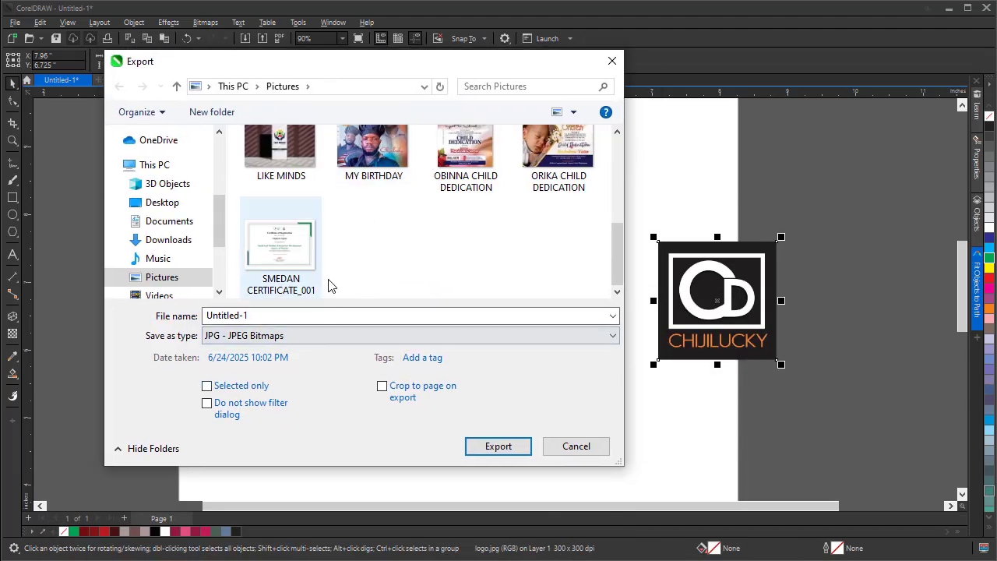
click(494, 447)
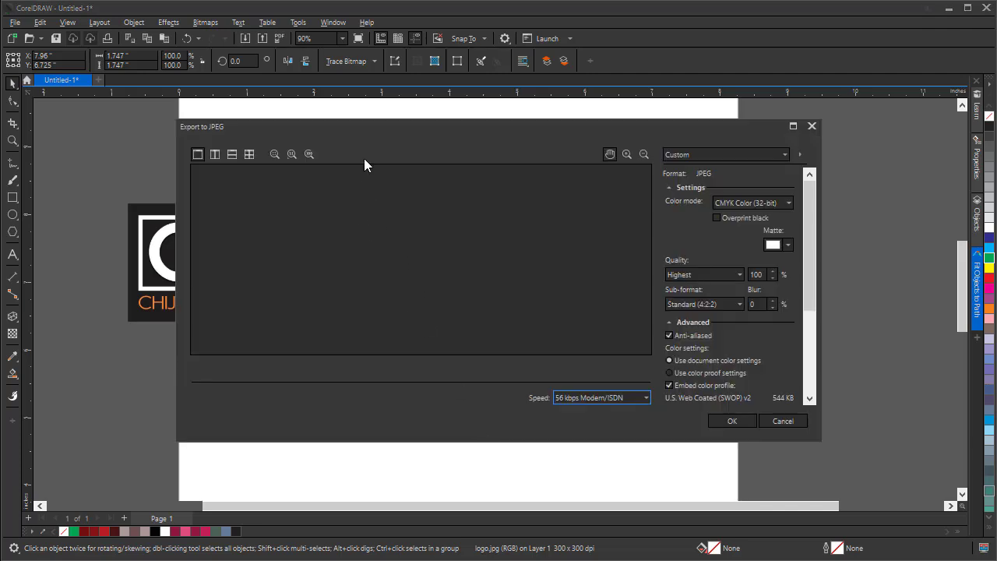
Switch the JPEG export color mode to RGB Color (24-bit), review the remaining export options, and cancel the export.
drag(362, 126, 354, 175)
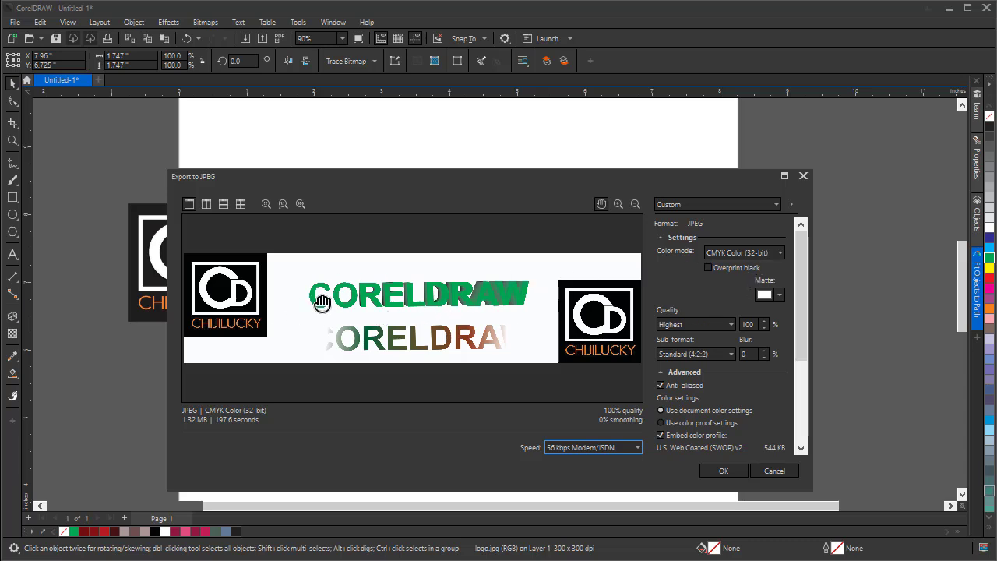
click(773, 256)
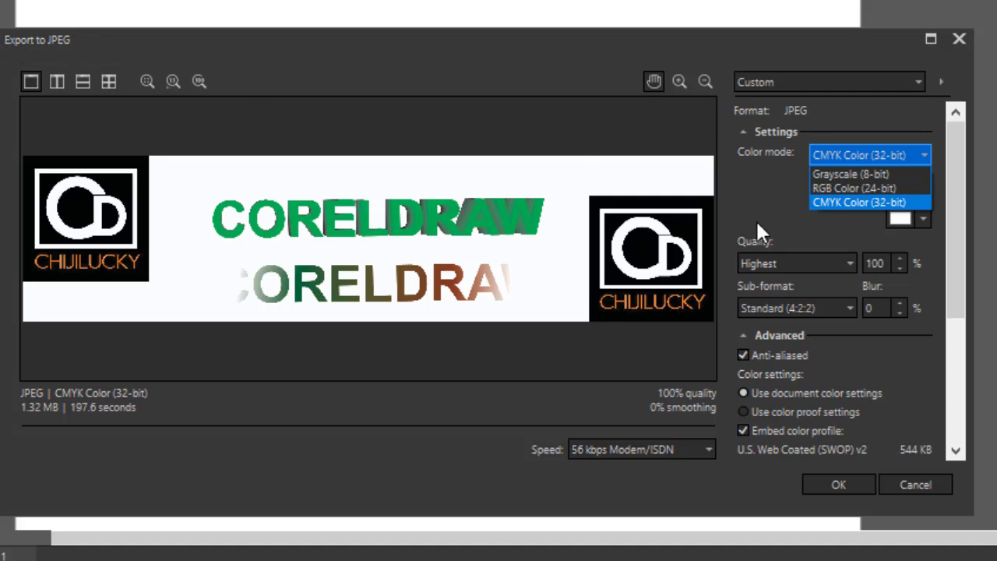
click(864, 188)
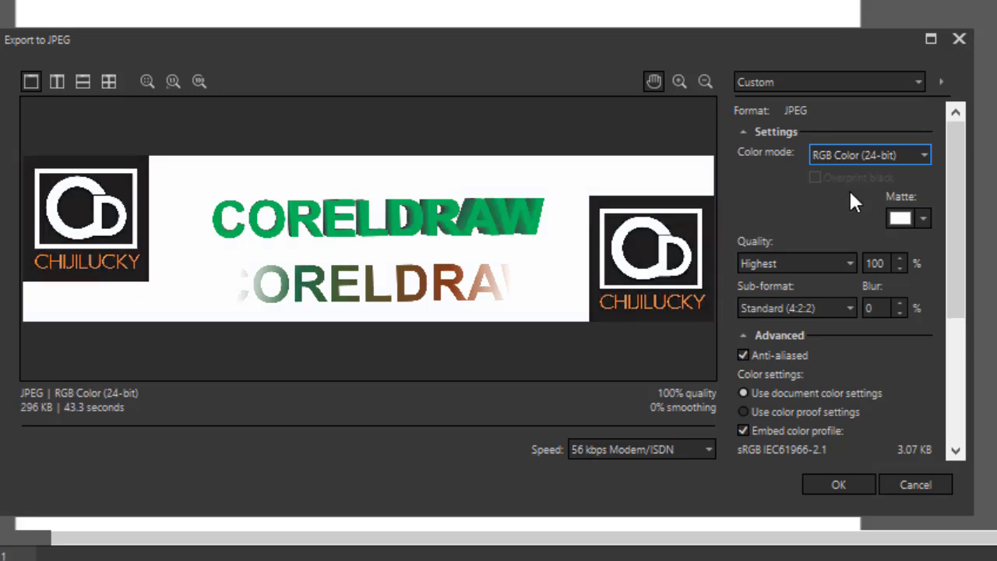
click(852, 262)
click(852, 262)
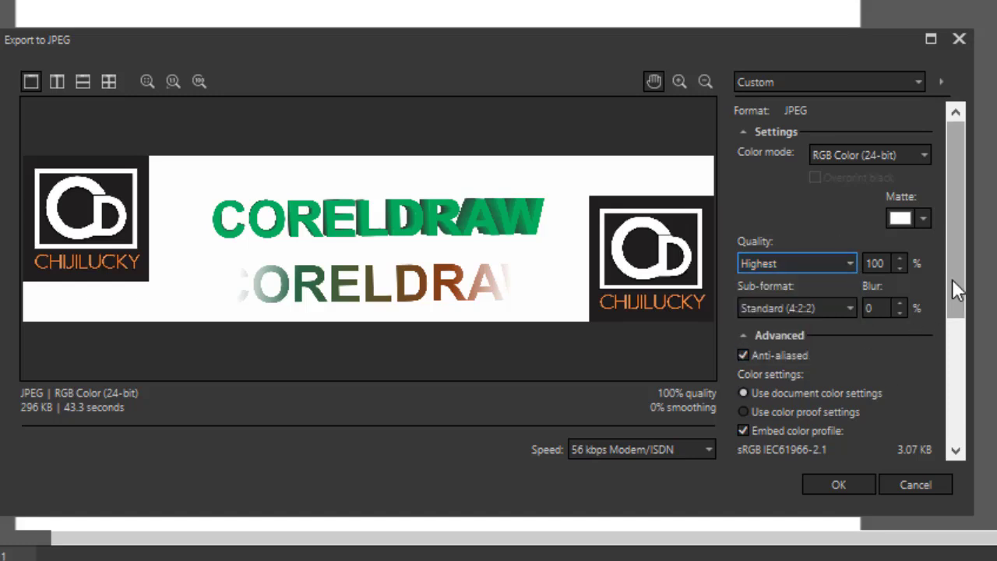
drag(960, 289, 970, 425)
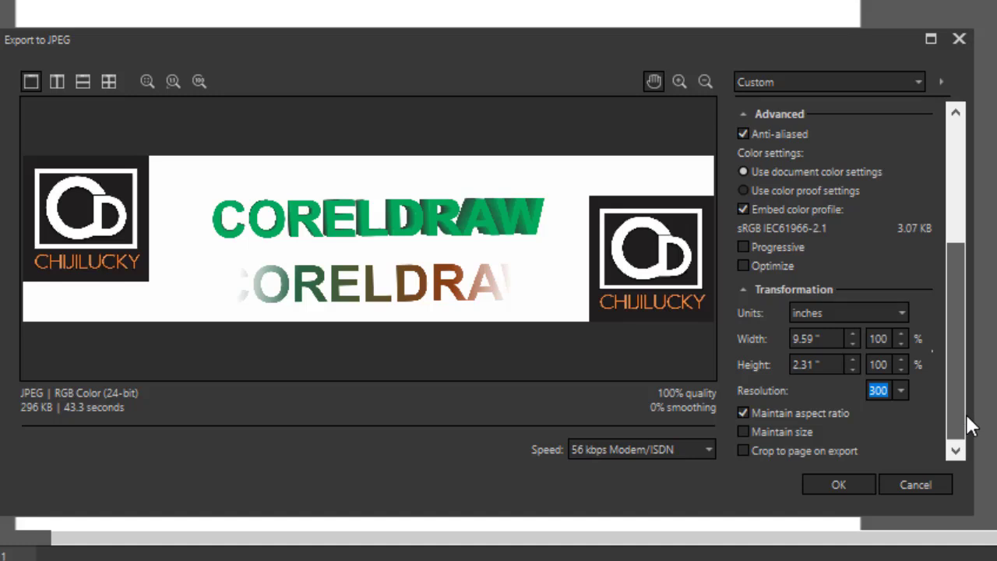
drag(949, 391, 949, 224)
drag(960, 261, 949, 389)
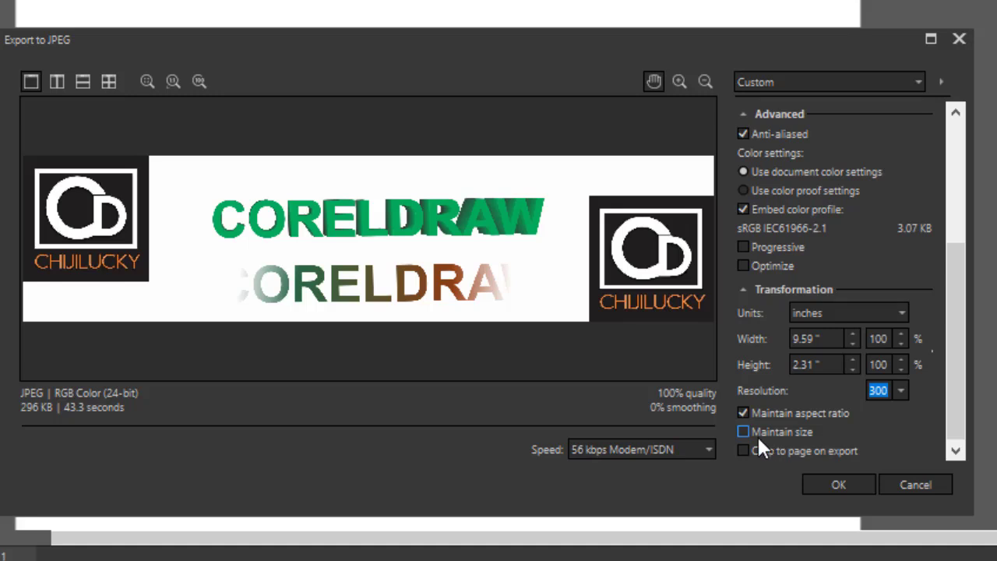
drag(958, 287, 966, 140)
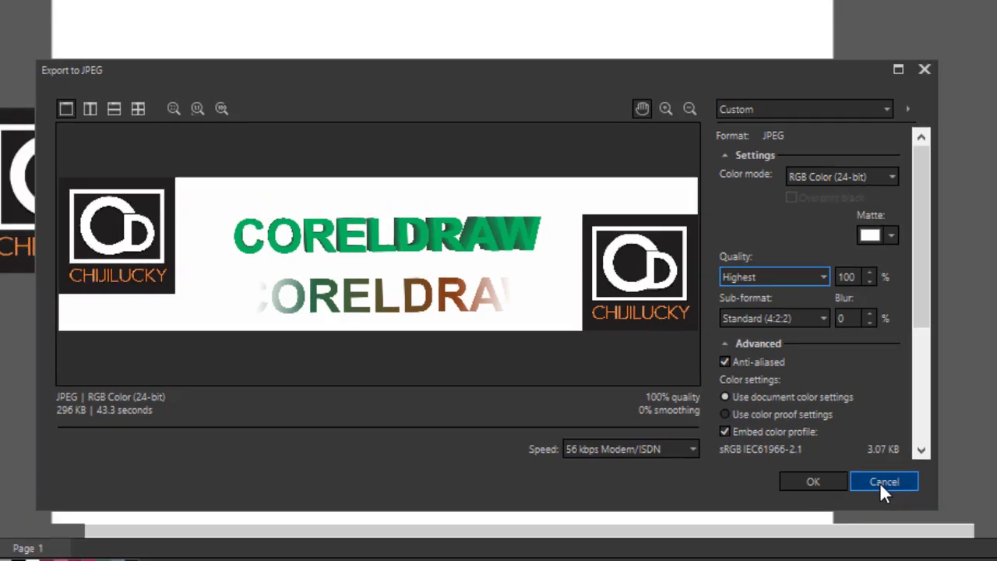
click(912, 486)
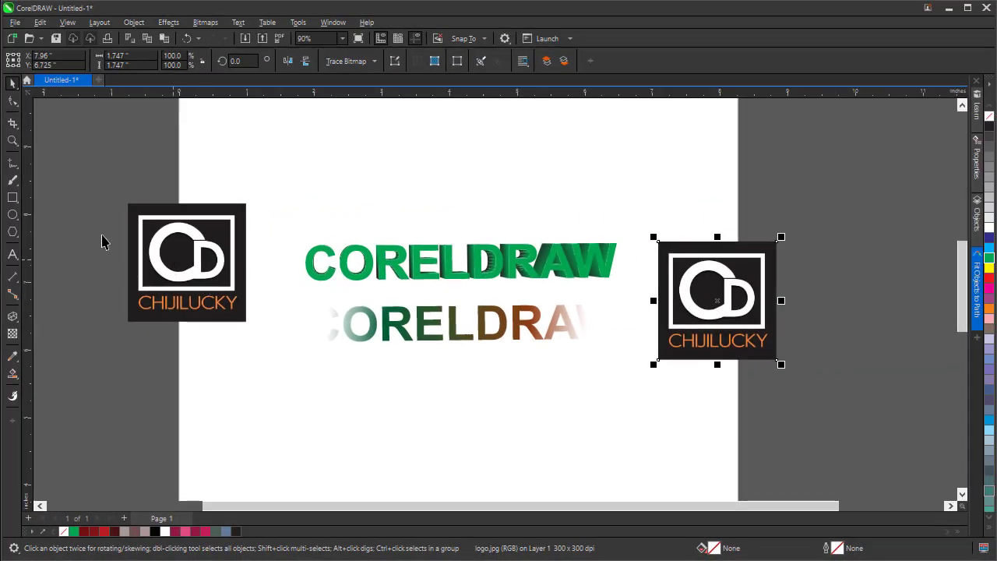
click(15, 23)
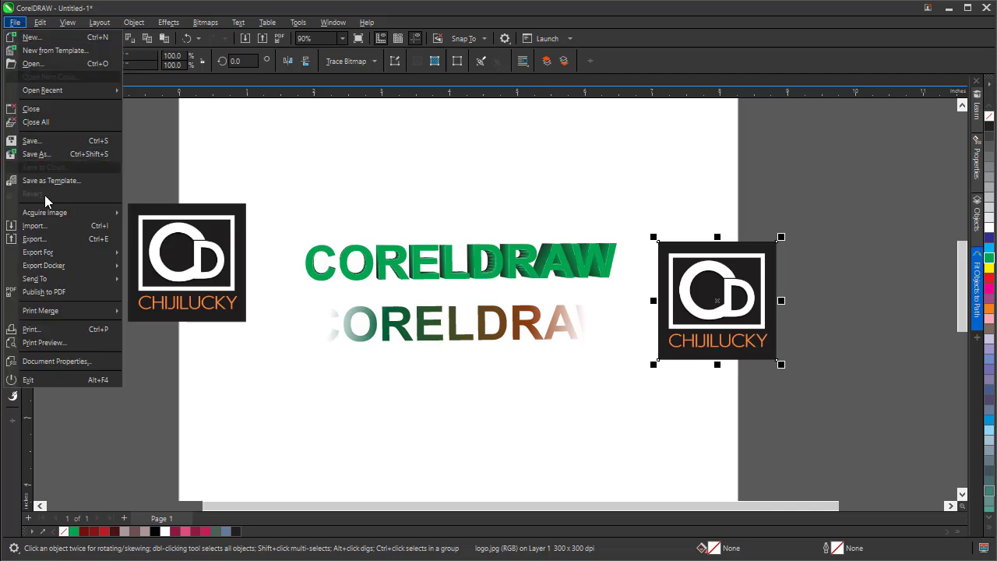
mouse_move(69, 253)
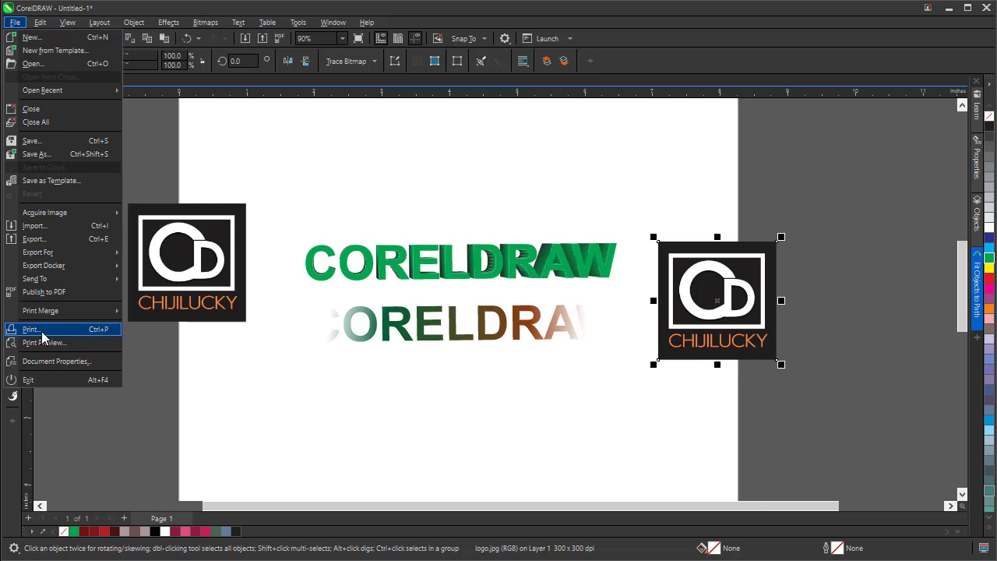
click(111, 299)
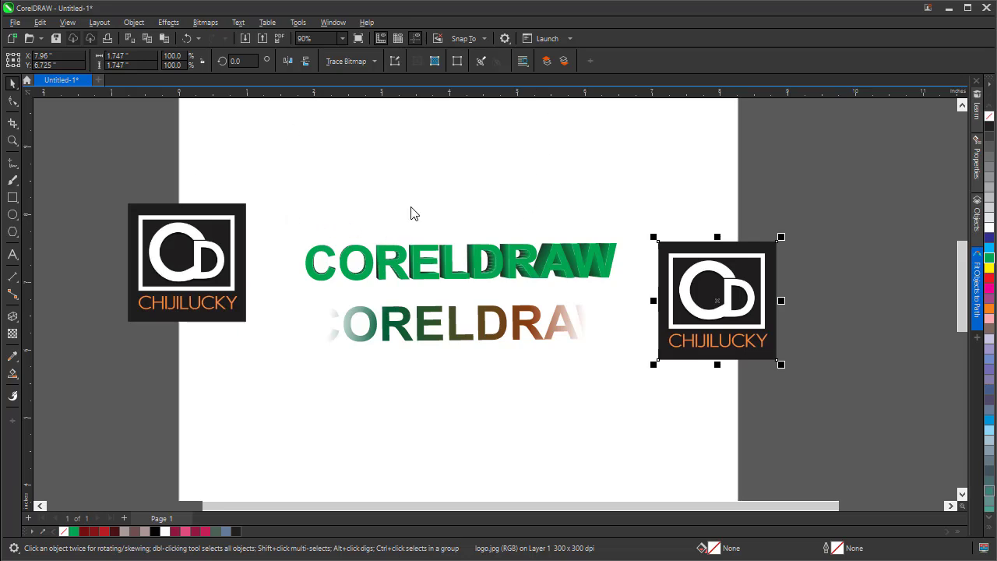
Open the Print dialog and examine the available printers and orientation options.
key(ctrl+p)
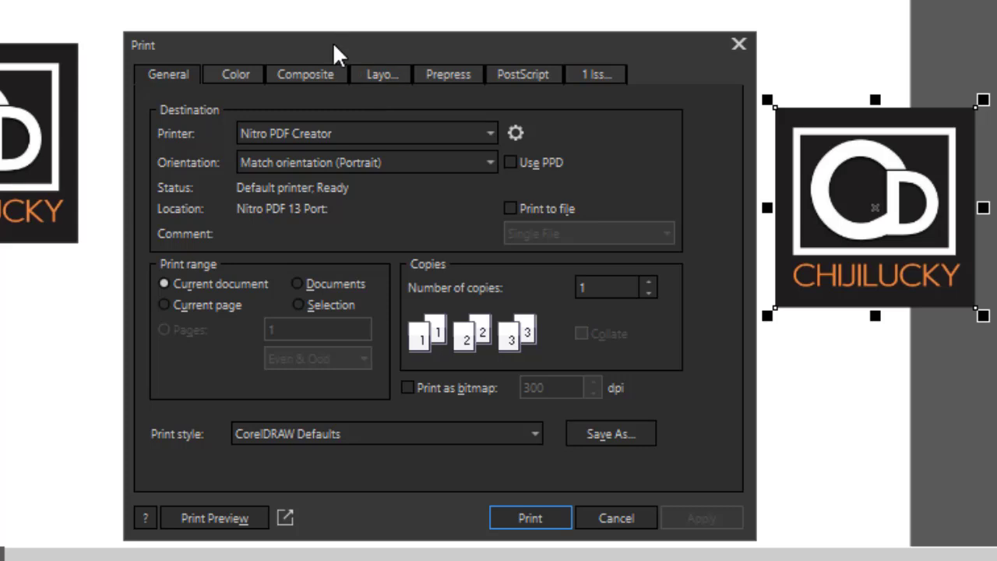
drag(333, 42, 325, 0)
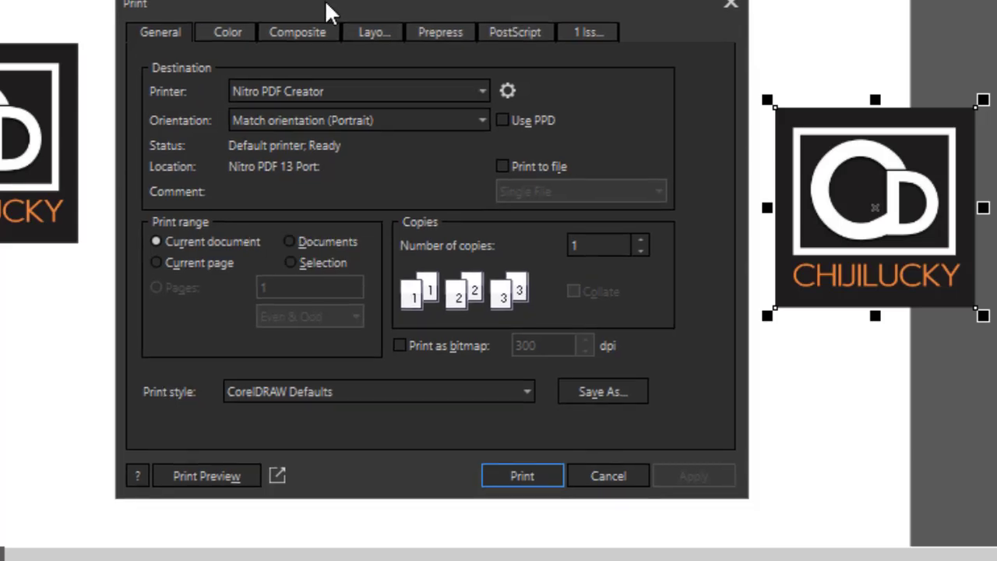
click(482, 92)
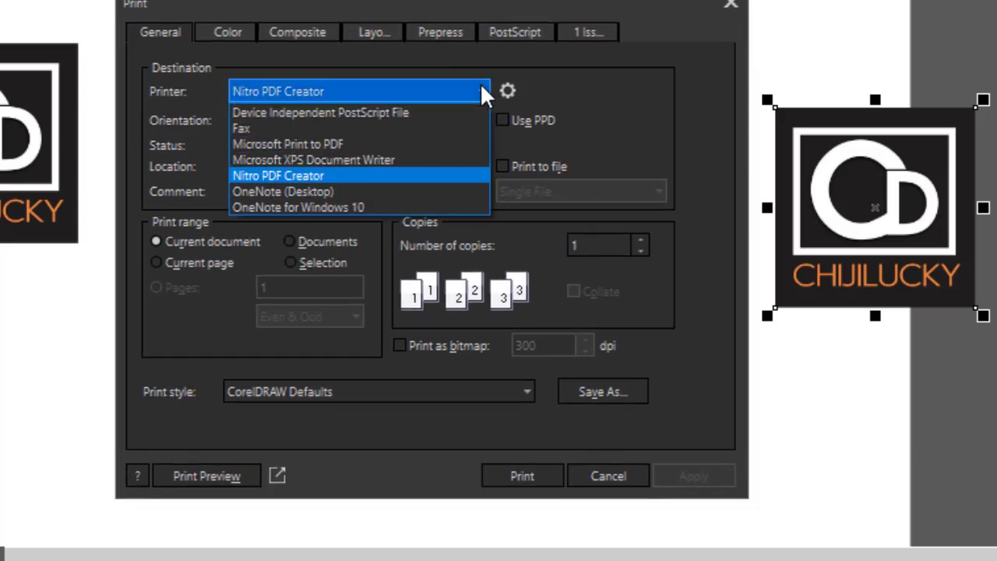
click(482, 92)
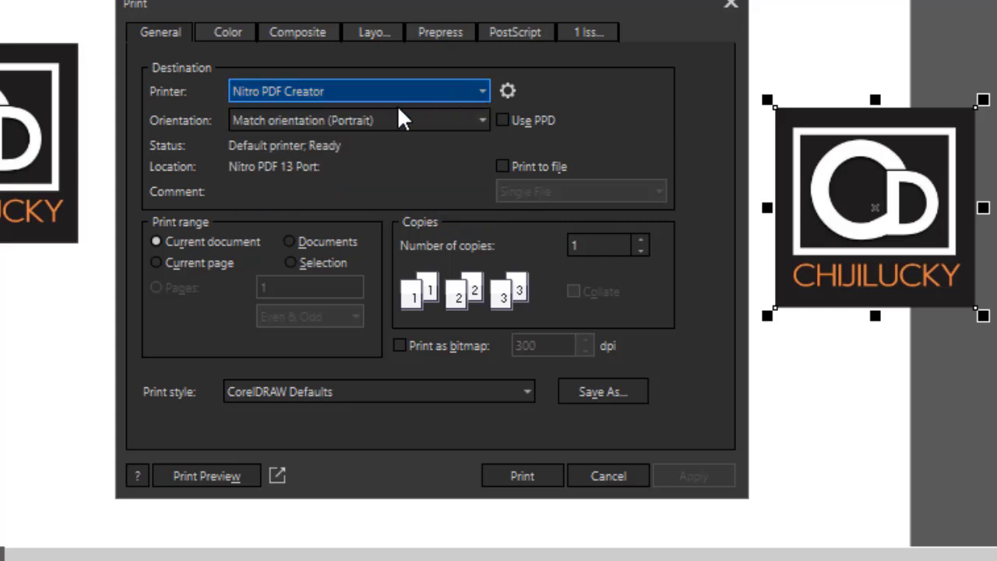
click(438, 91)
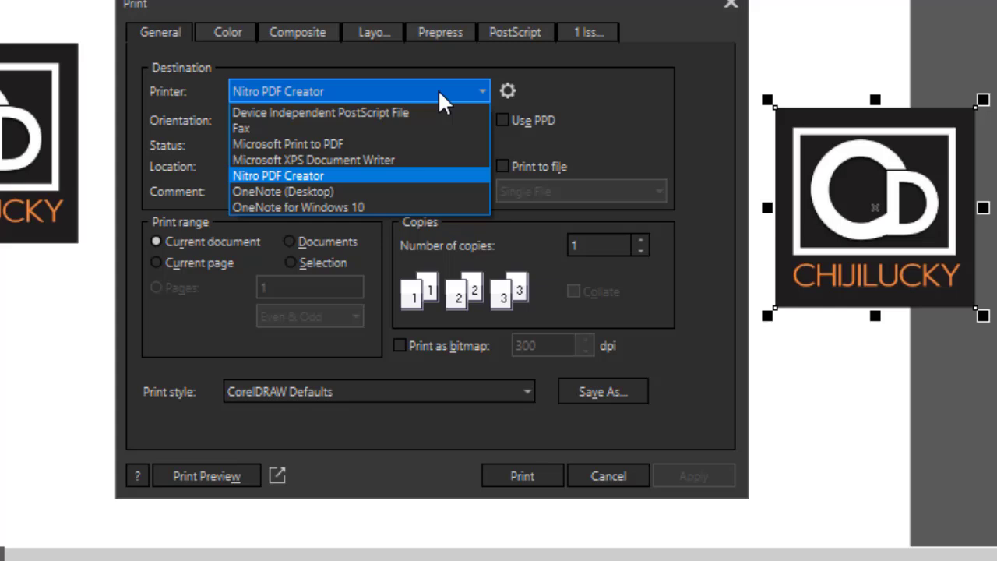
click(438, 95)
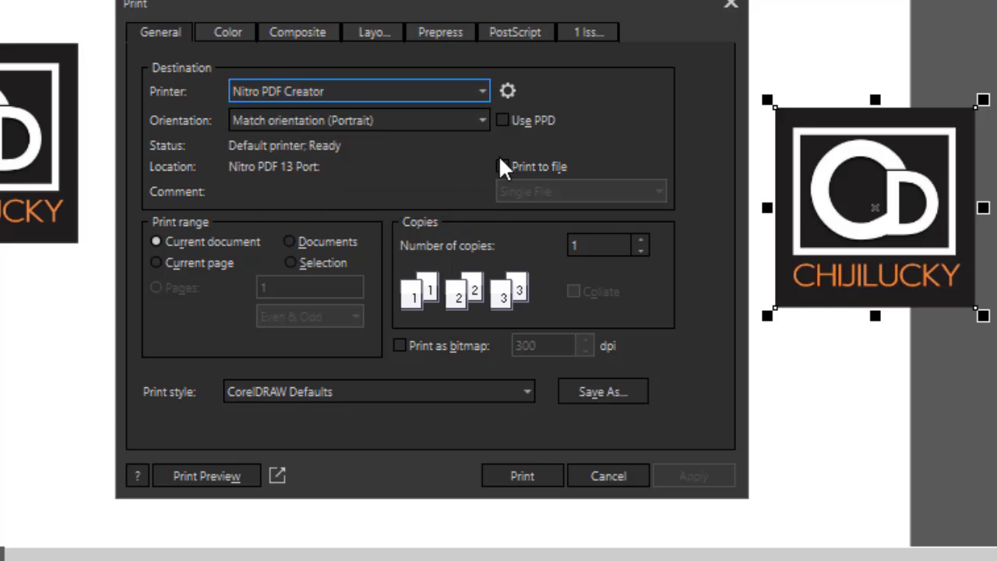
click(250, 118)
Open the Nitro PDF Creator printer properties and cancel them without changes.
click(512, 90)
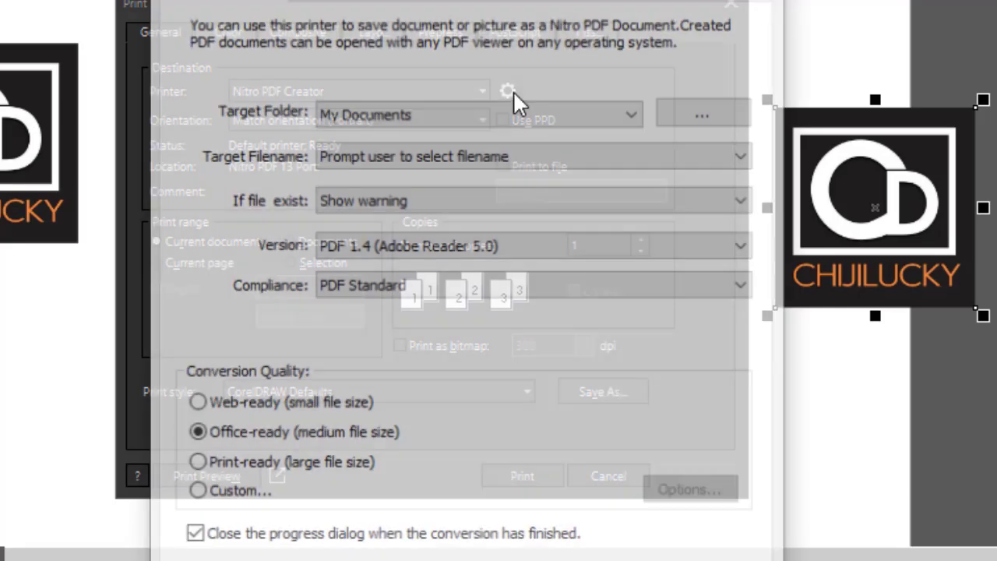
drag(467, 0, 121, 0)
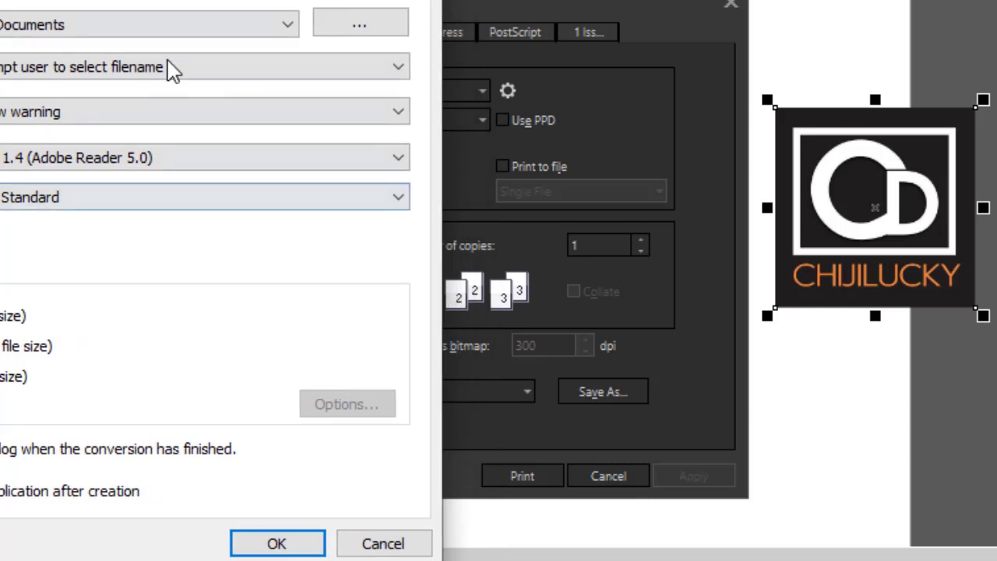
click(383, 545)
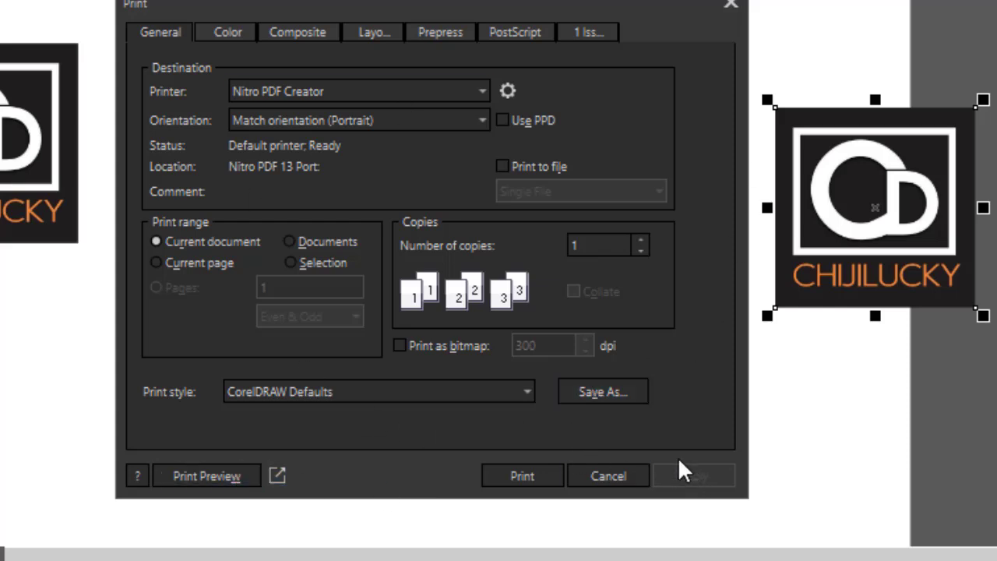
Set the number of copies to 2, apply it, and close the Print dialog.
drag(201, 8, 51, 1)
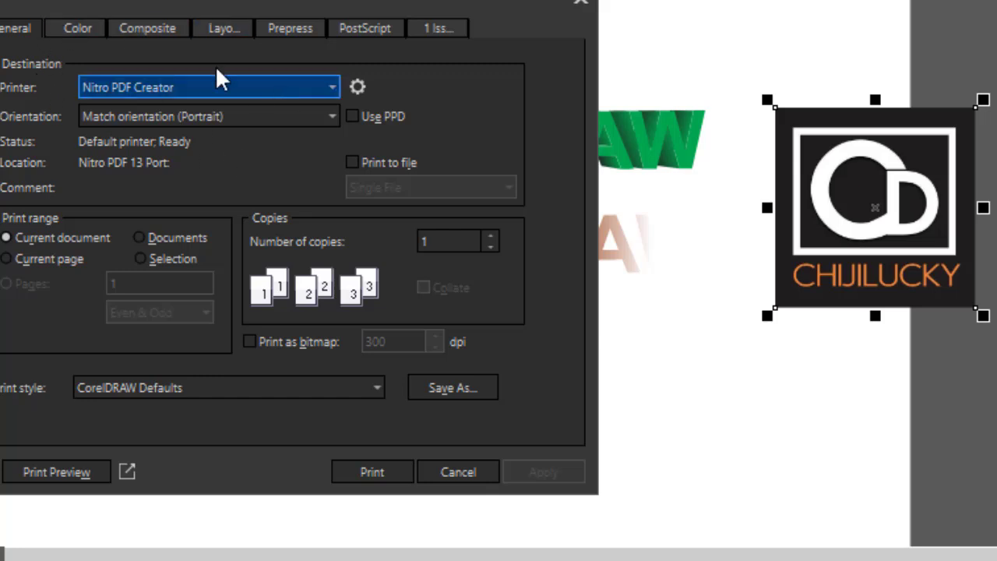
click(489, 235)
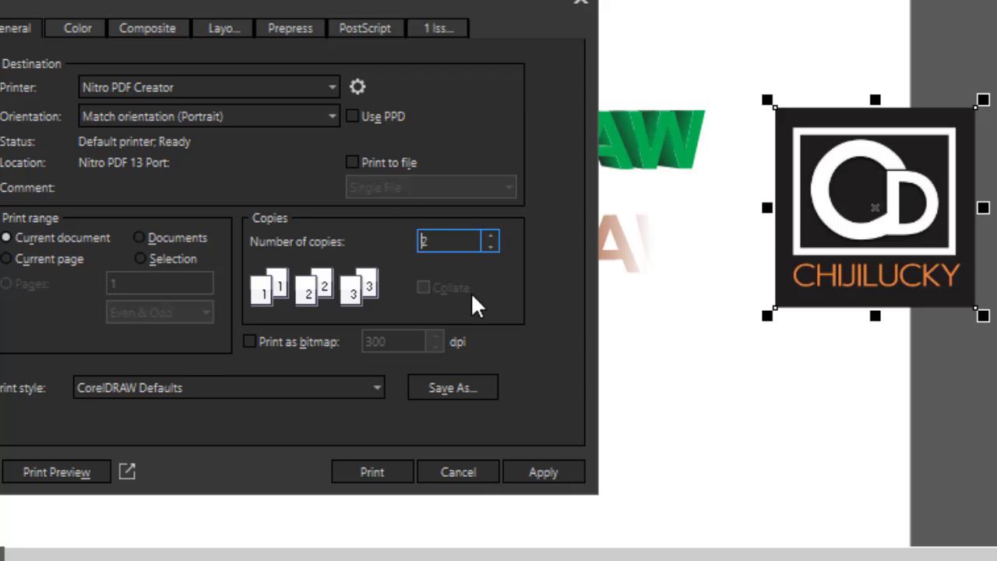
click(549, 472)
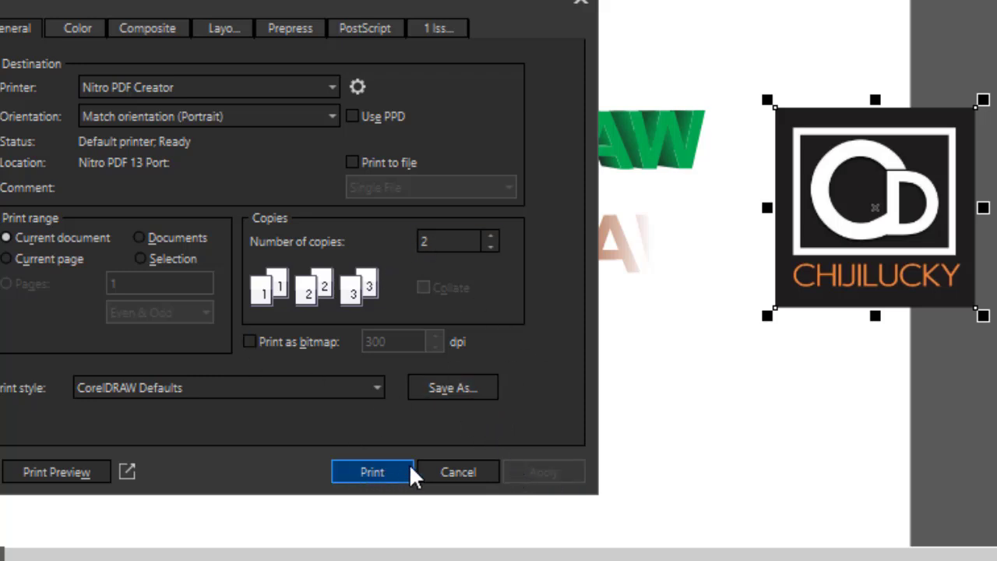
click(466, 474)
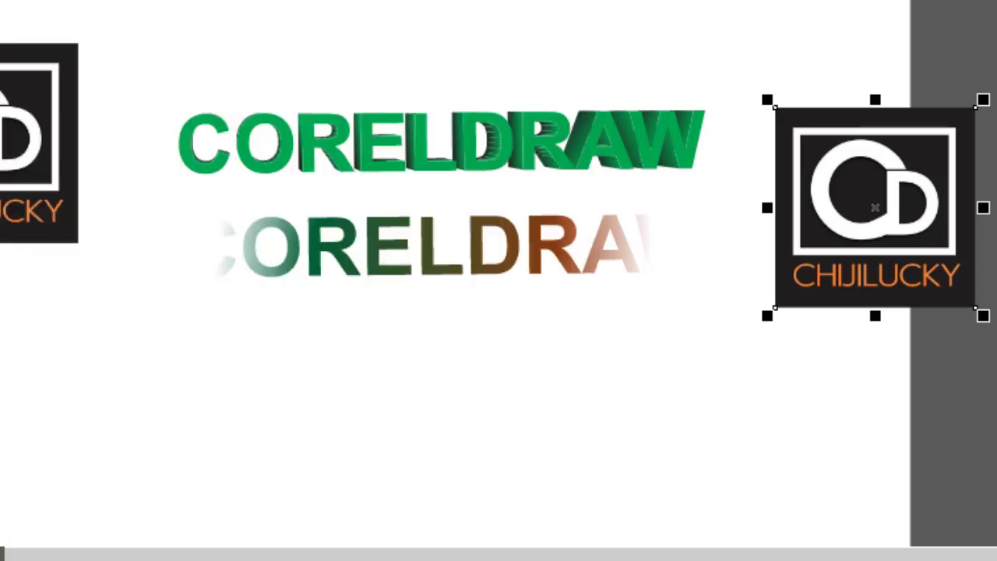
Open the File menu's list of recently opened documents.
click(15, 22)
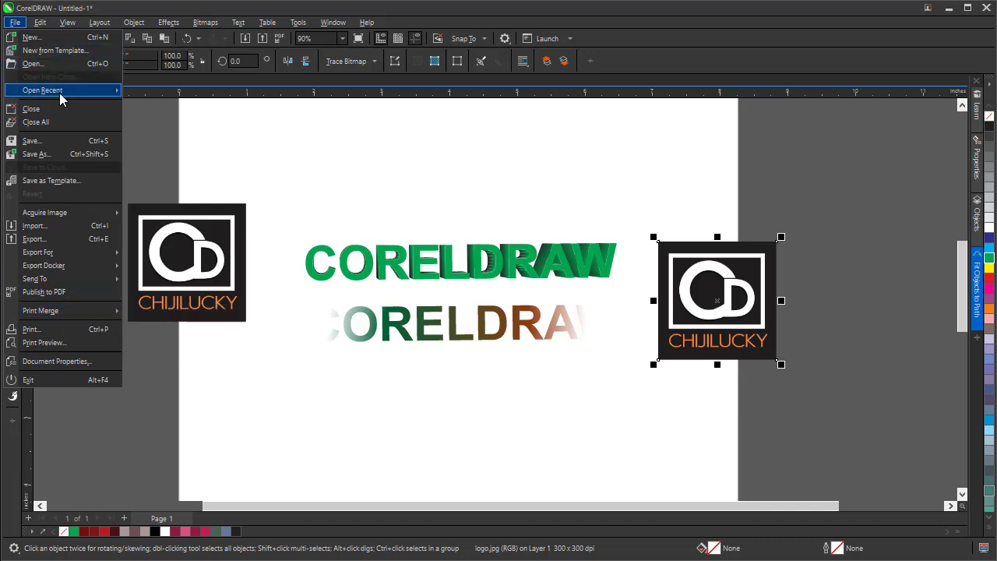
mouse_move(60, 94)
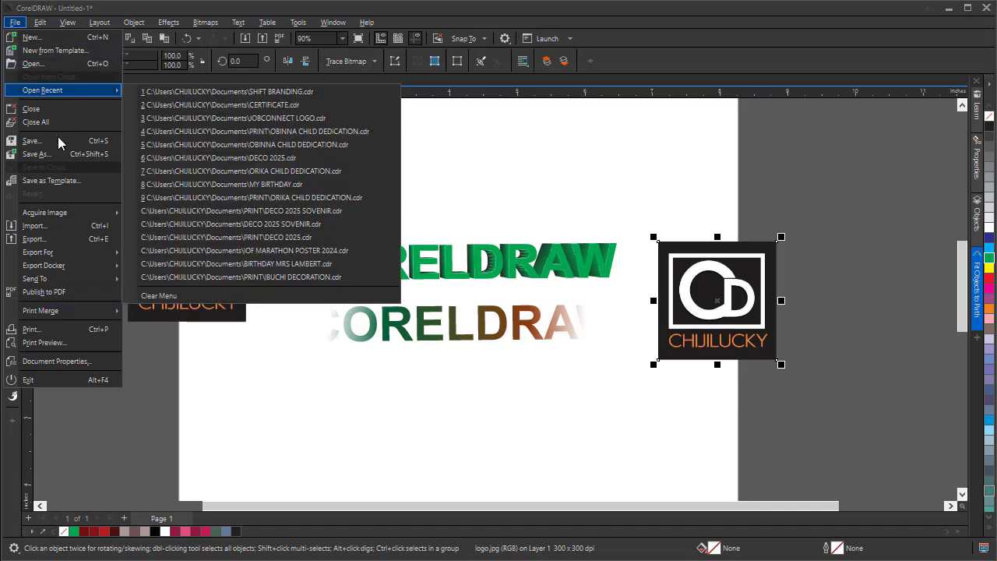
Duplicate the selected logo image and reposition the copy and the original on the page.
mouse_move(41, 24)
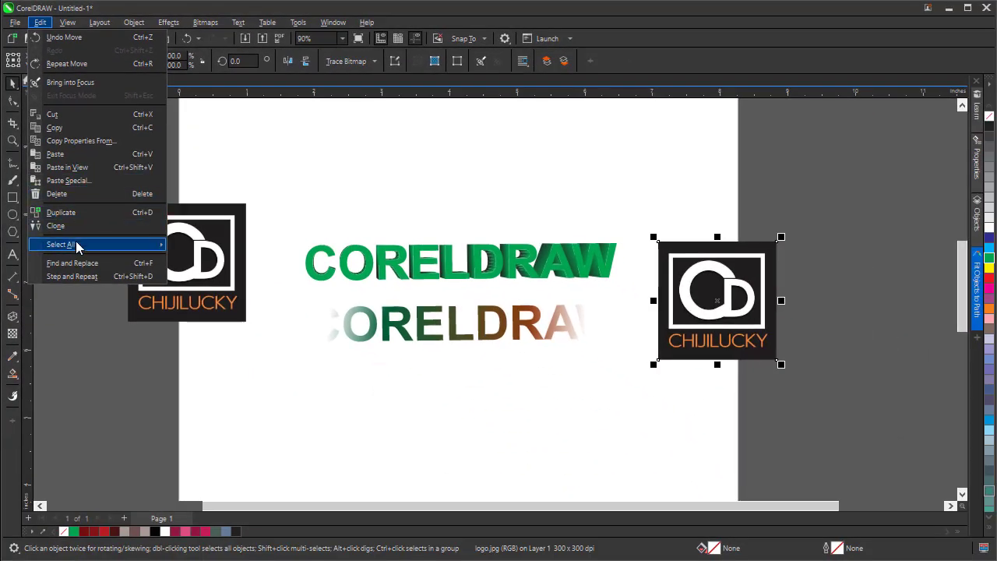
click(78, 212)
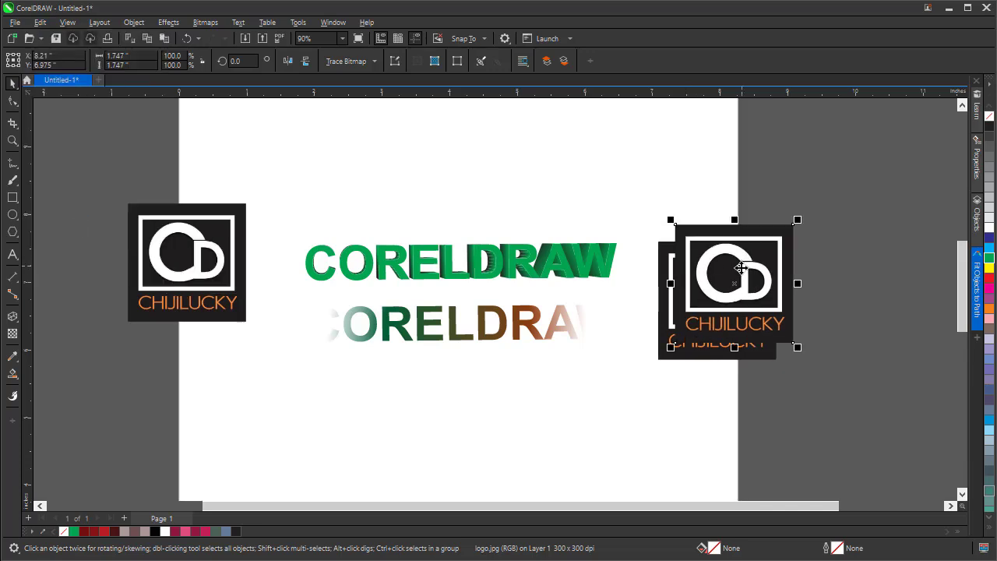
drag(737, 253, 836, 230)
drag(733, 318, 685, 355)
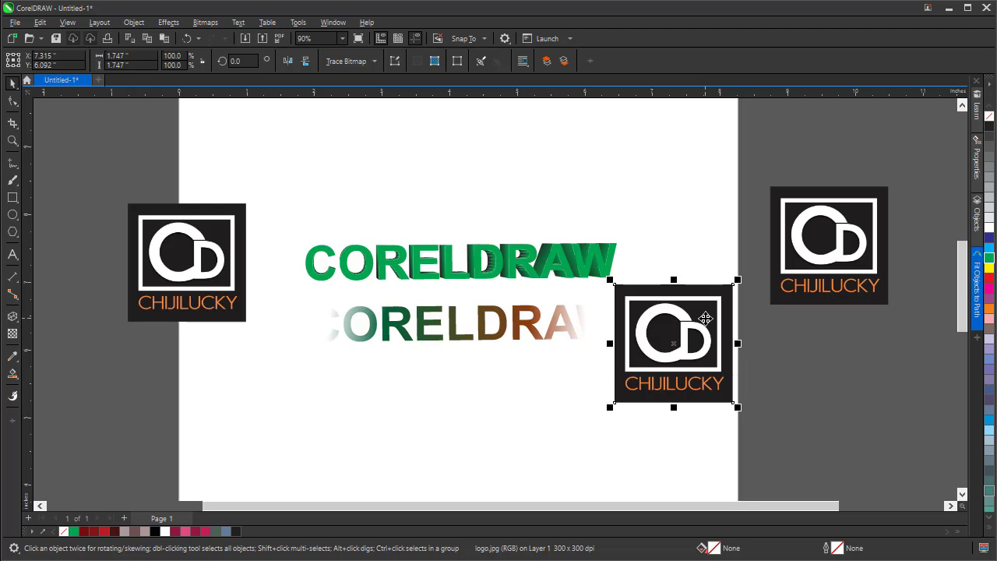
Duplicate the logo again and spread the copies around the lower middle and upper right of the page.
key(ctrl+d)
drag(705, 318, 706, 232)
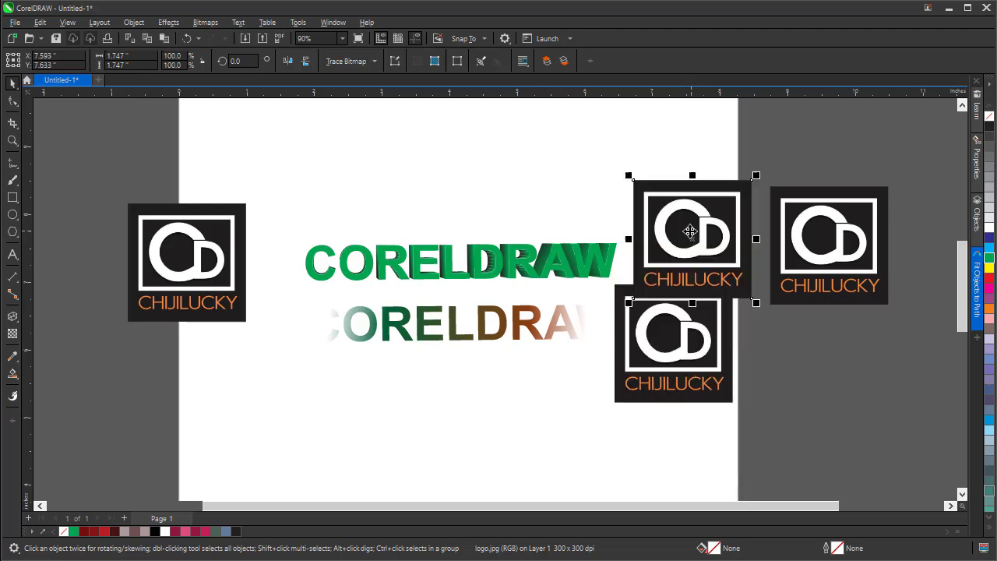
drag(823, 249, 470, 359)
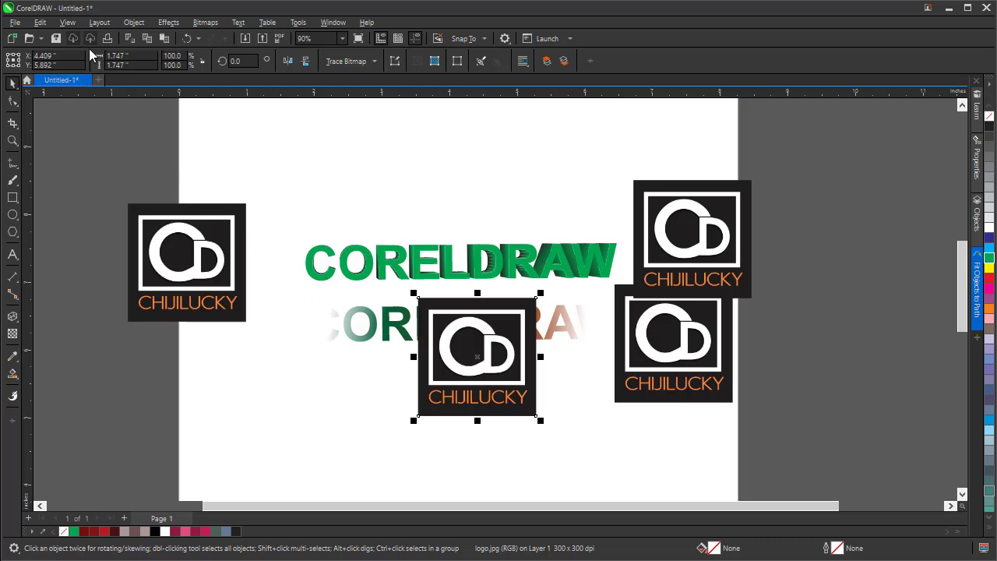
Select all text objects in the drawing with the Select All Text command.
click(41, 22)
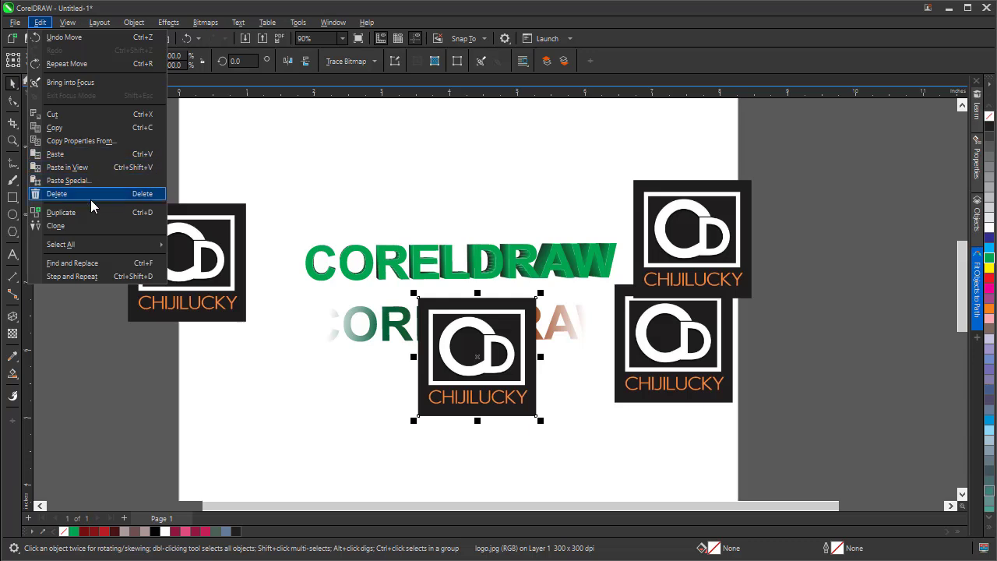
mouse_move(86, 248)
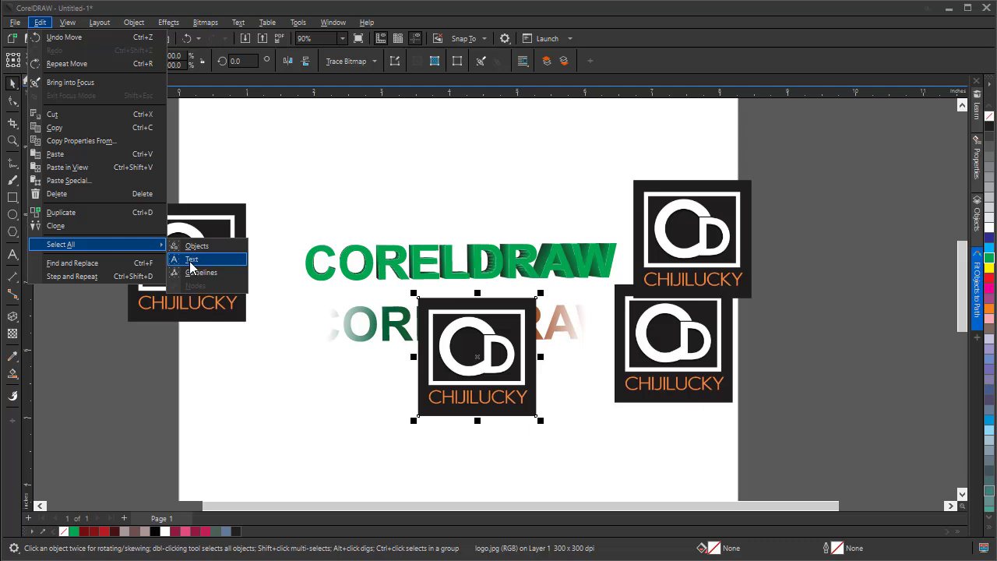
click(191, 260)
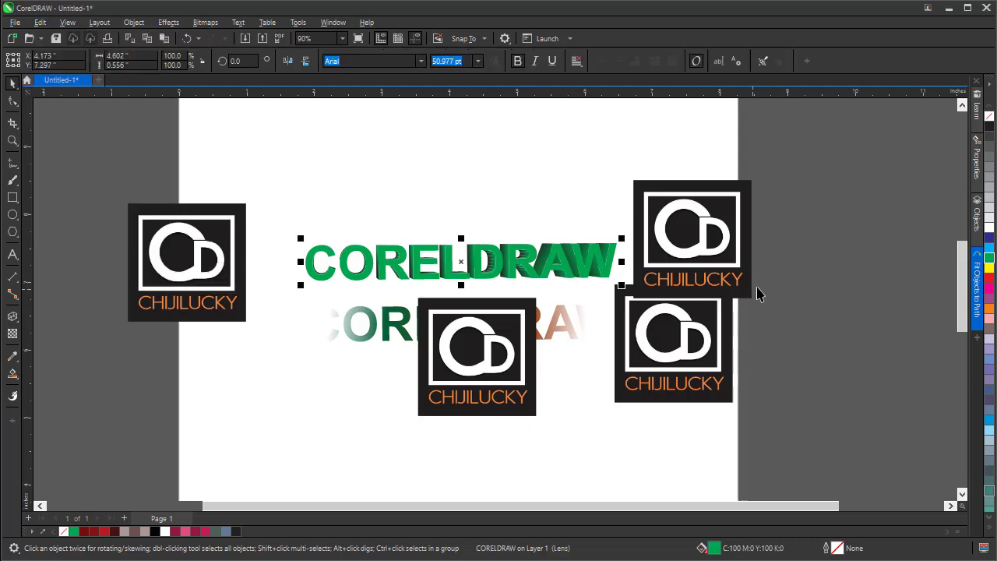
Delete all four logo images from the drawing one by one.
click(466, 365)
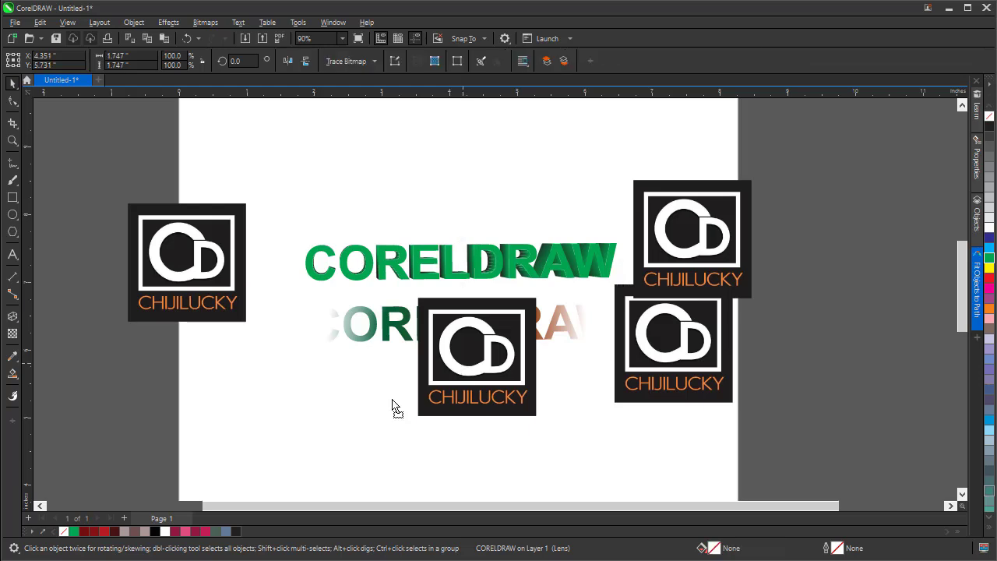
drag(462, 365, 258, 390)
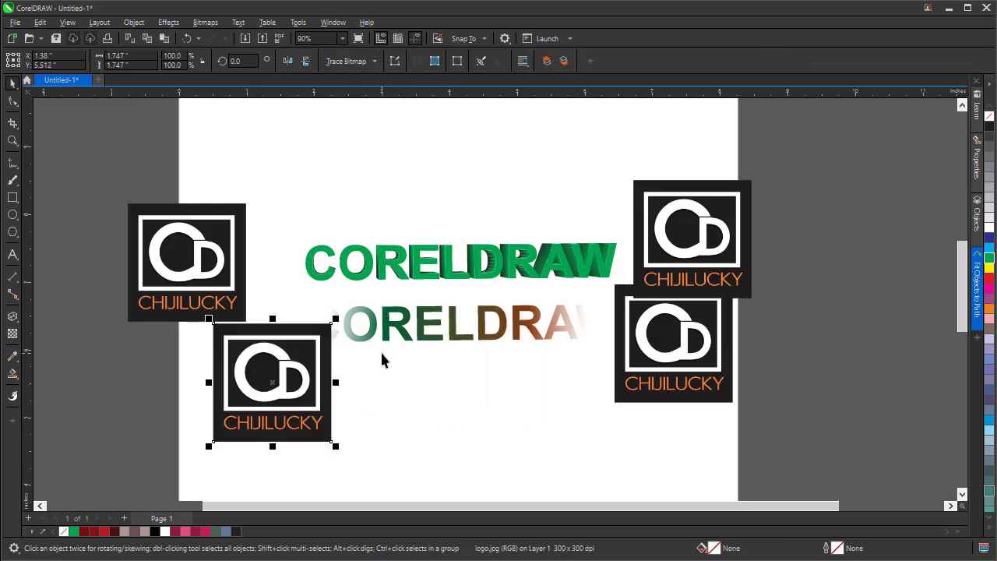
key(Delete)
click(655, 333)
key(Delete)
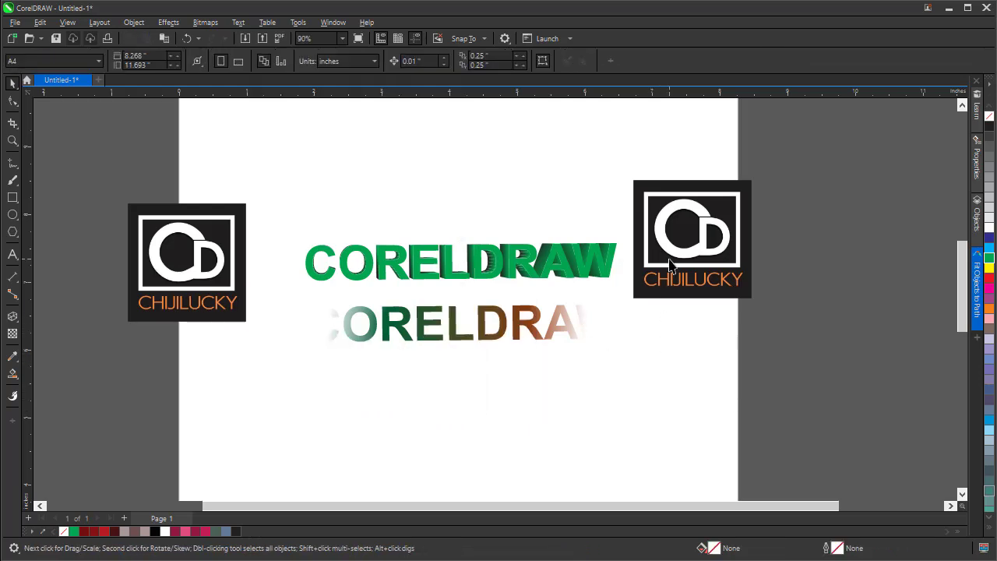
click(670, 264)
key(Delete)
click(234, 257)
key(Delete)
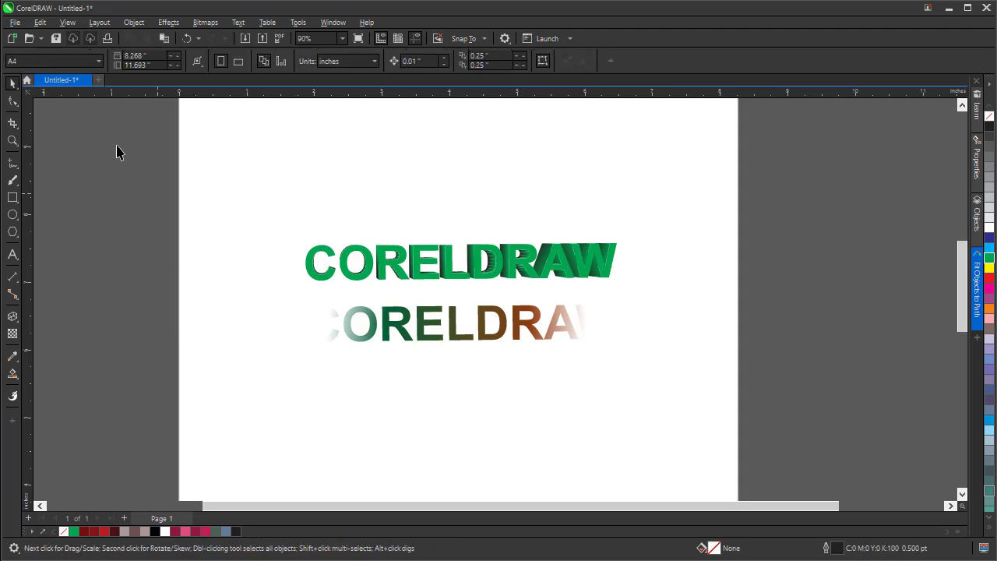
Select all text objects in the drawing again using Select All Text.
click(38, 23)
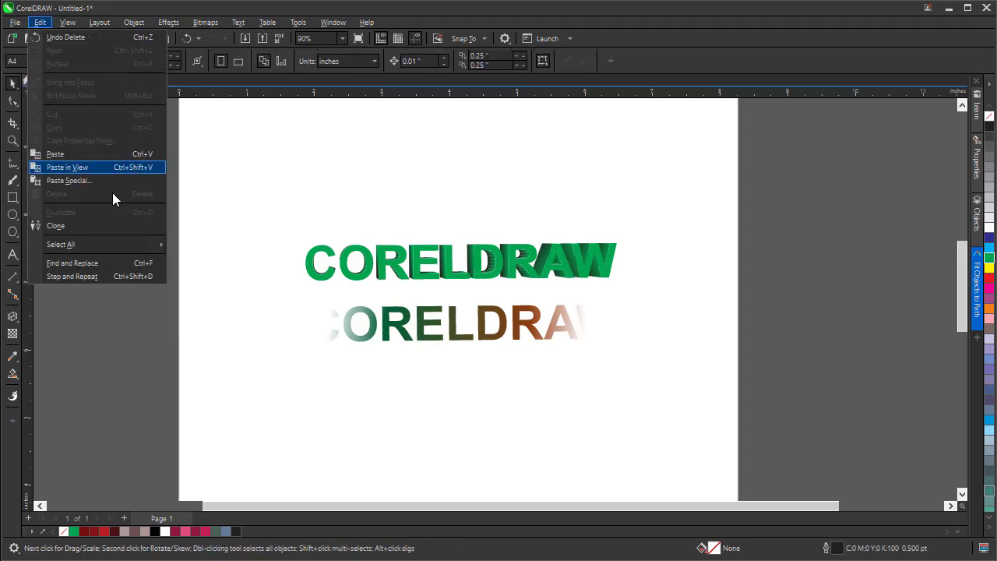
mouse_move(120, 243)
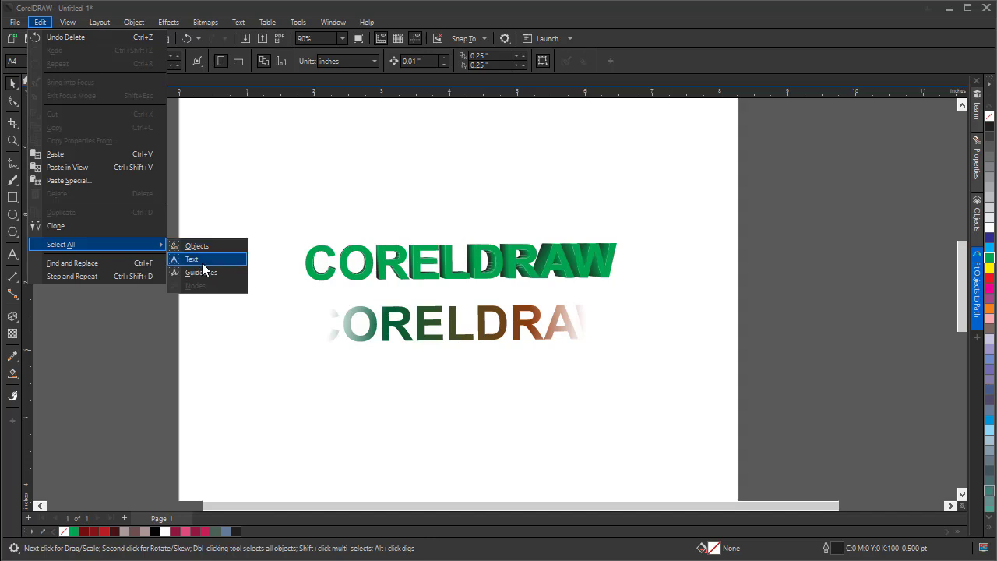
click(201, 261)
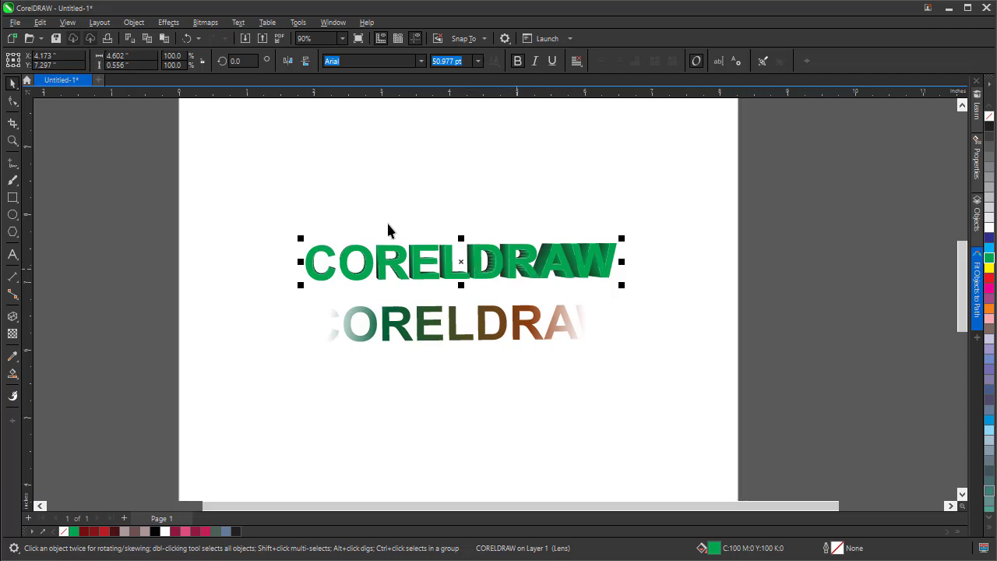
Select all objects in the drawing with the Select All Objects command.
click(40, 22)
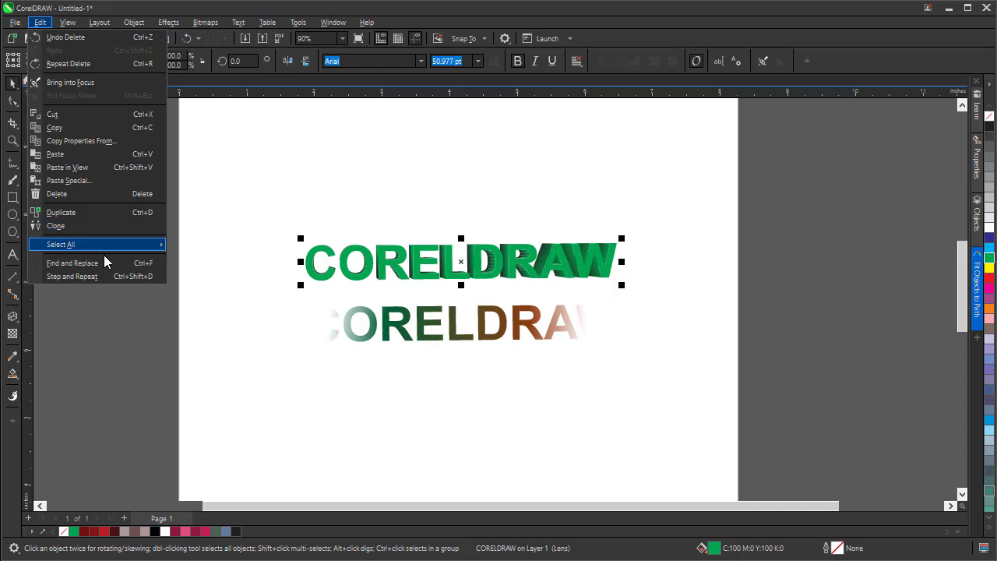
mouse_move(117, 245)
click(201, 246)
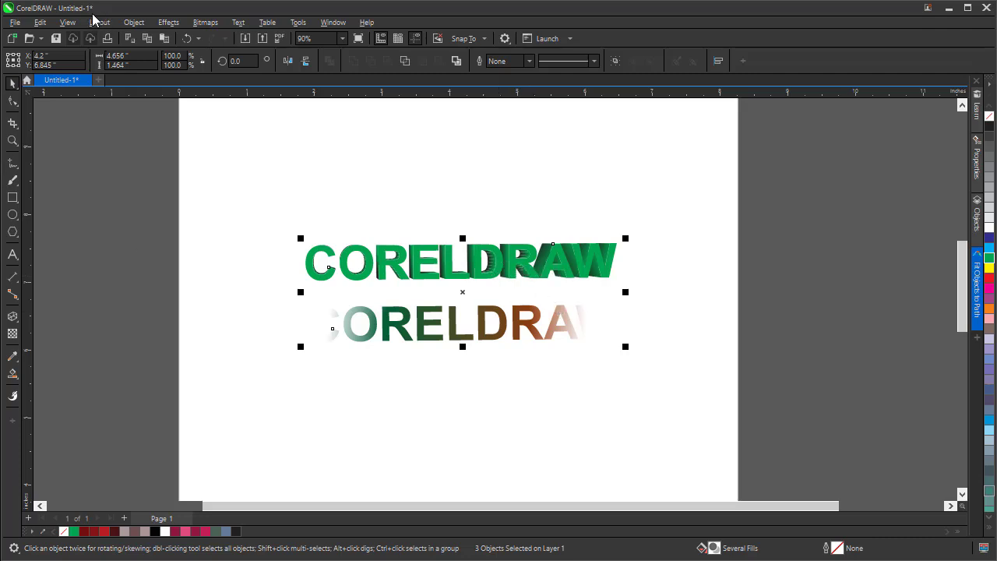
Try to select all guidelines in the document.
click(43, 23)
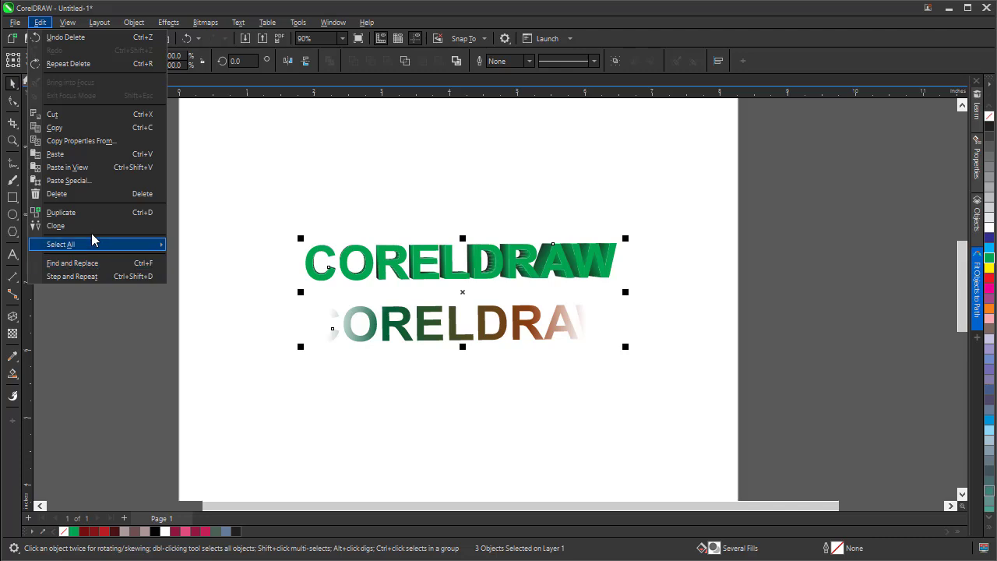
mouse_move(92, 240)
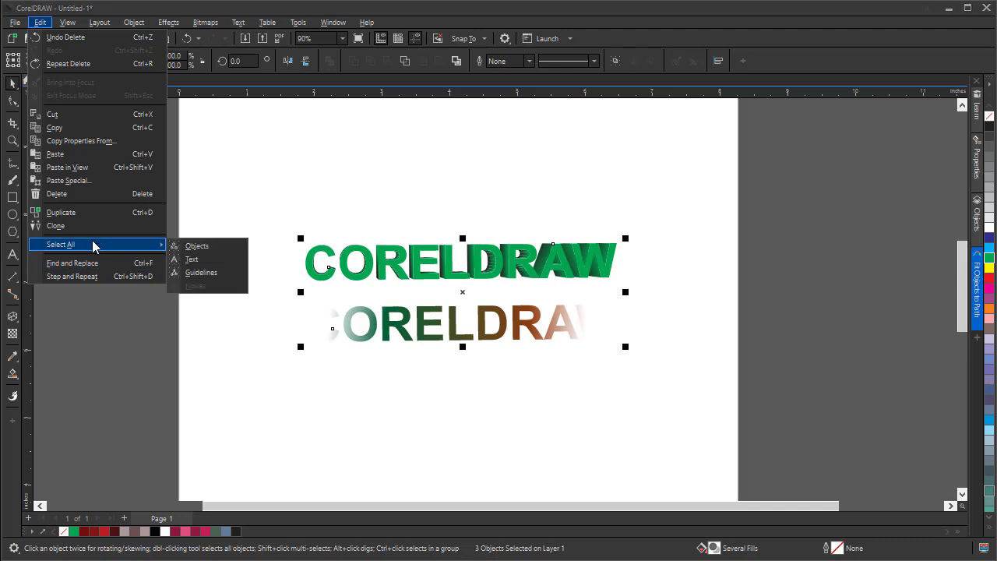
click(204, 273)
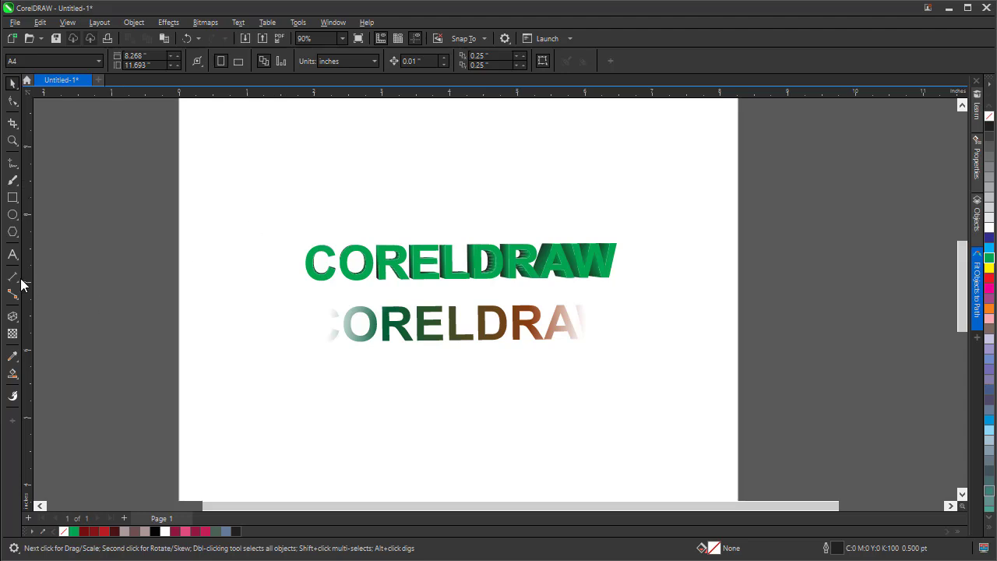
Add a vertical guideline about 0.95 inch from the page's left edge, then select all guidelines and delete it.
drag(28, 278, 242, 278)
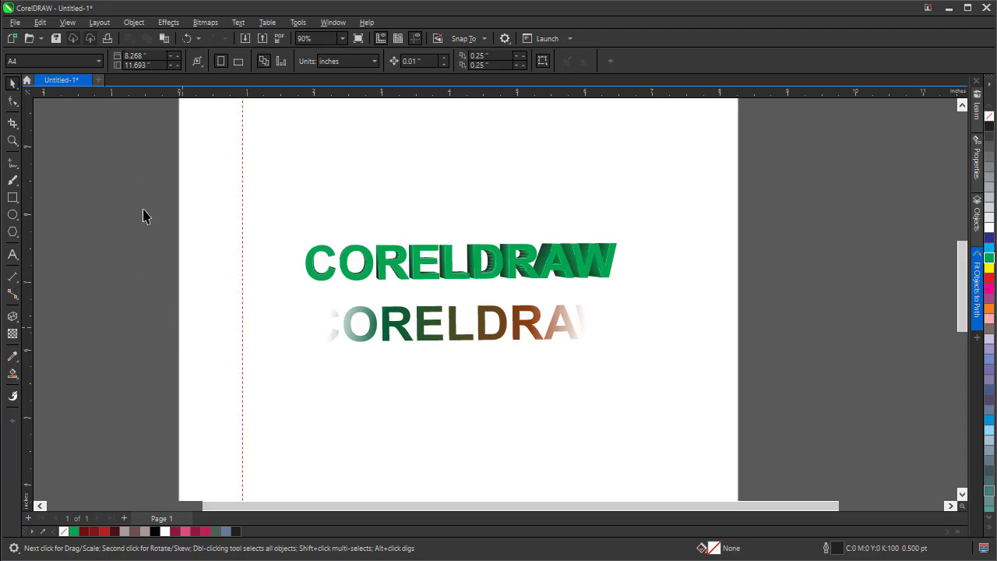
click(39, 22)
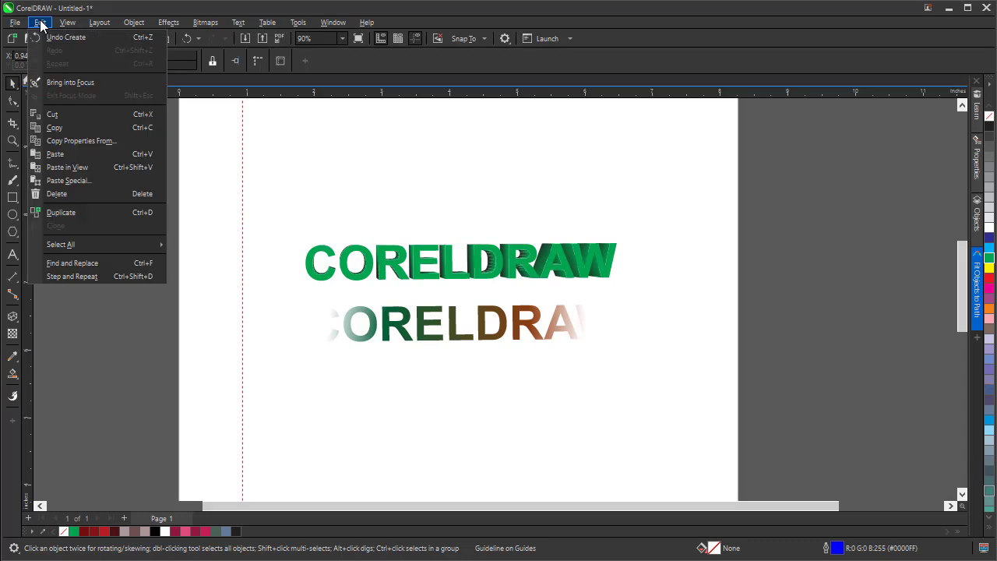
mouse_move(109, 247)
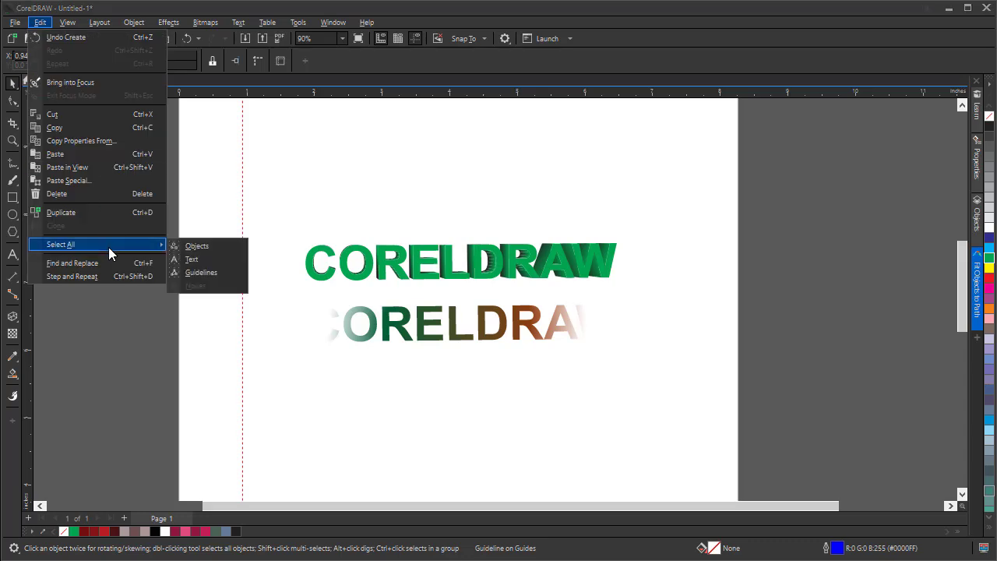
click(197, 272)
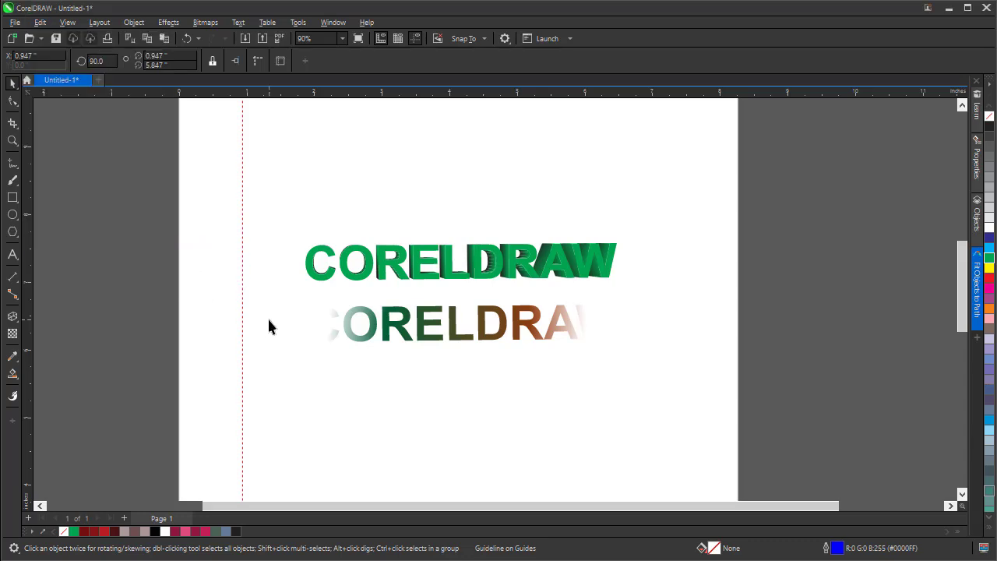
key(Delete)
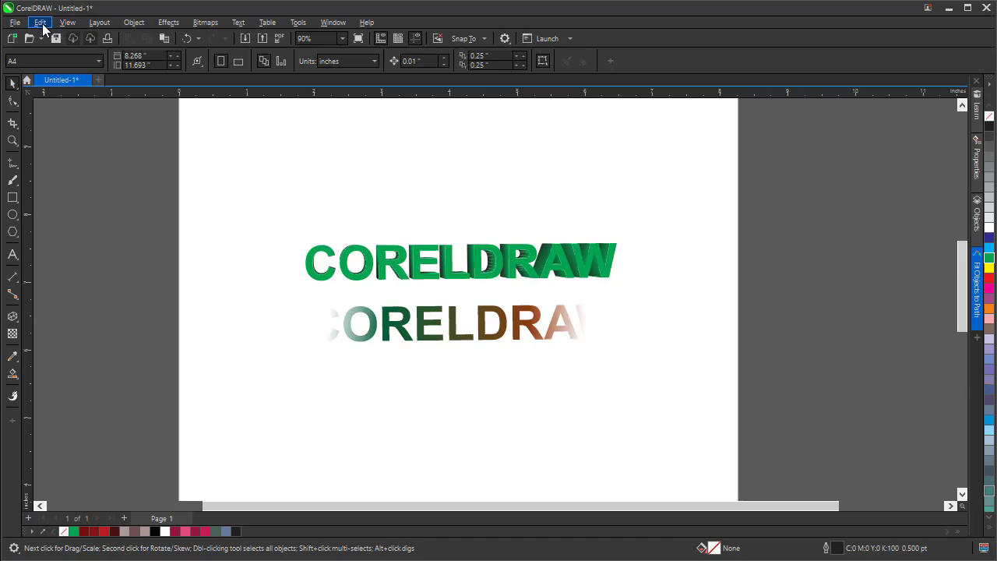
Examine the options in the Window and View menus without choosing any.
click(71, 24)
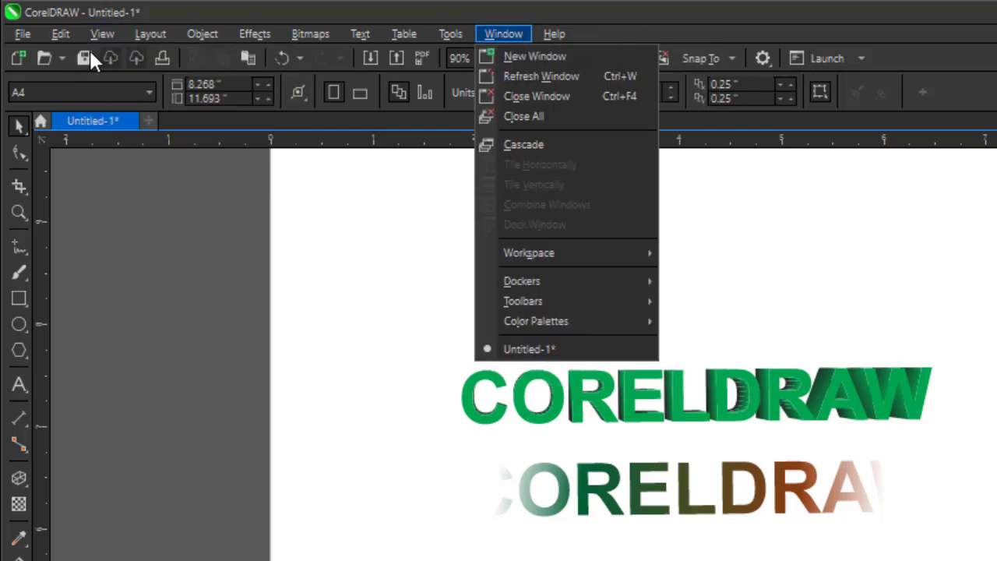
key(Escape)
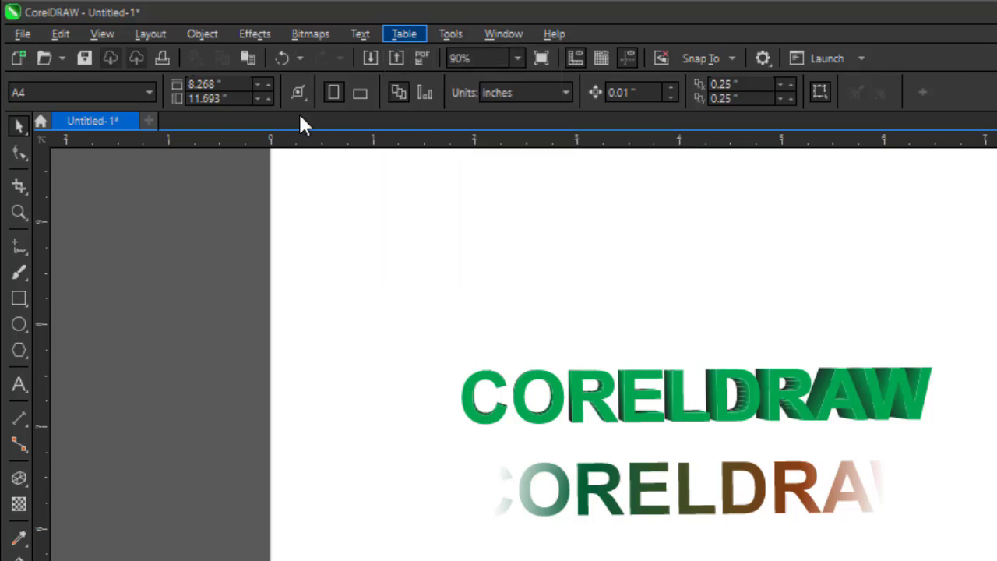
click(103, 35)
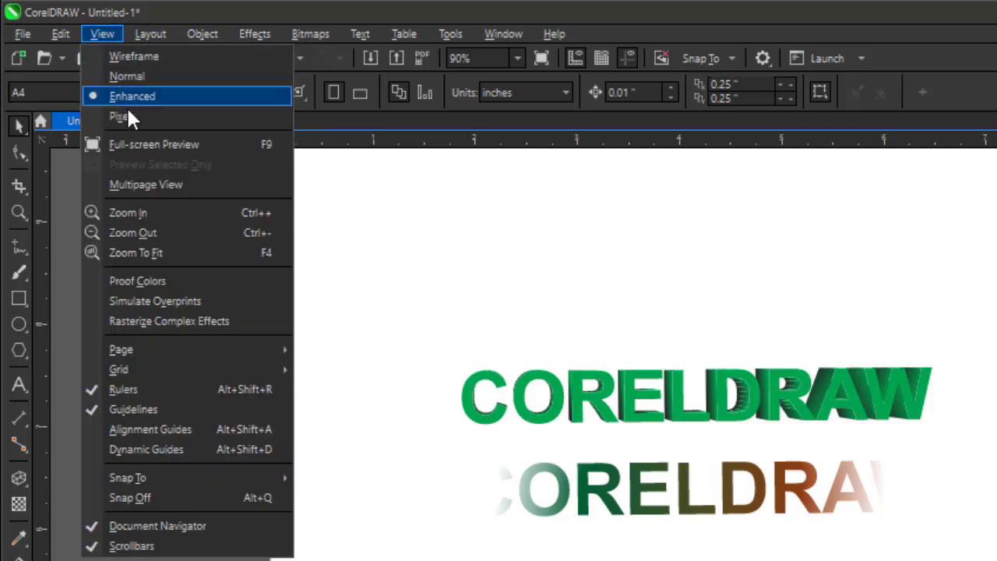
click(309, 217)
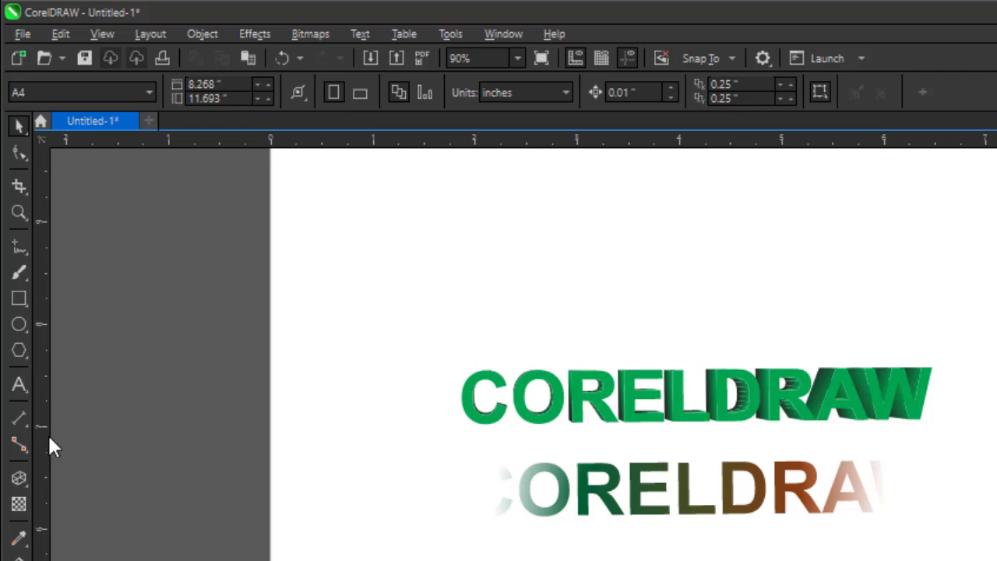
Hide the rulers and then turn them back on.
click(111, 34)
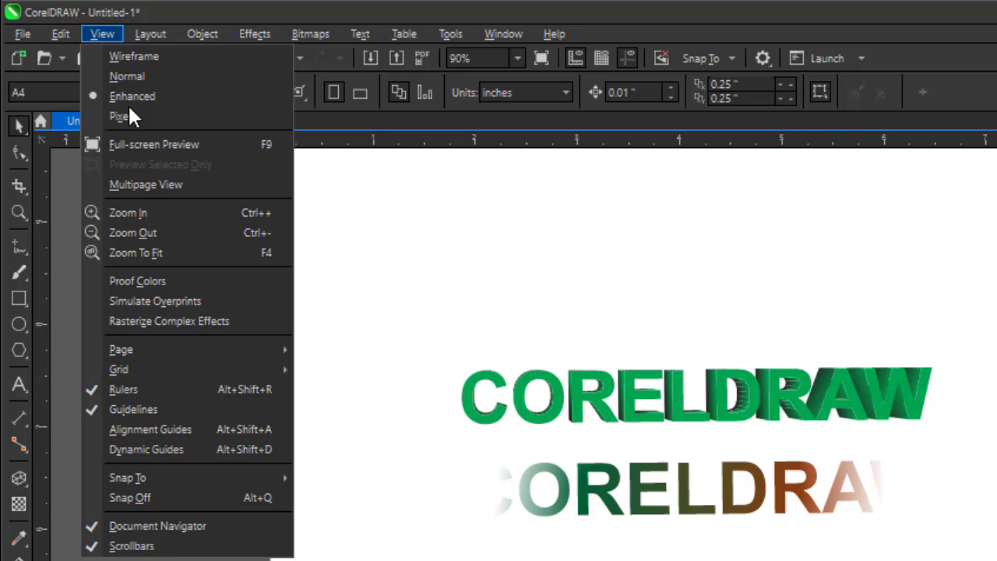
click(122, 388)
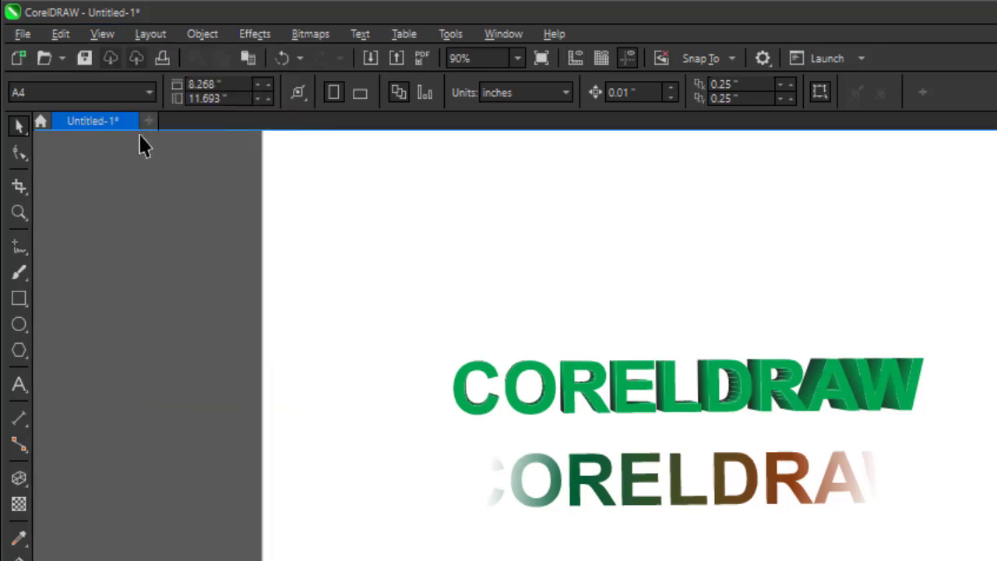
click(110, 35)
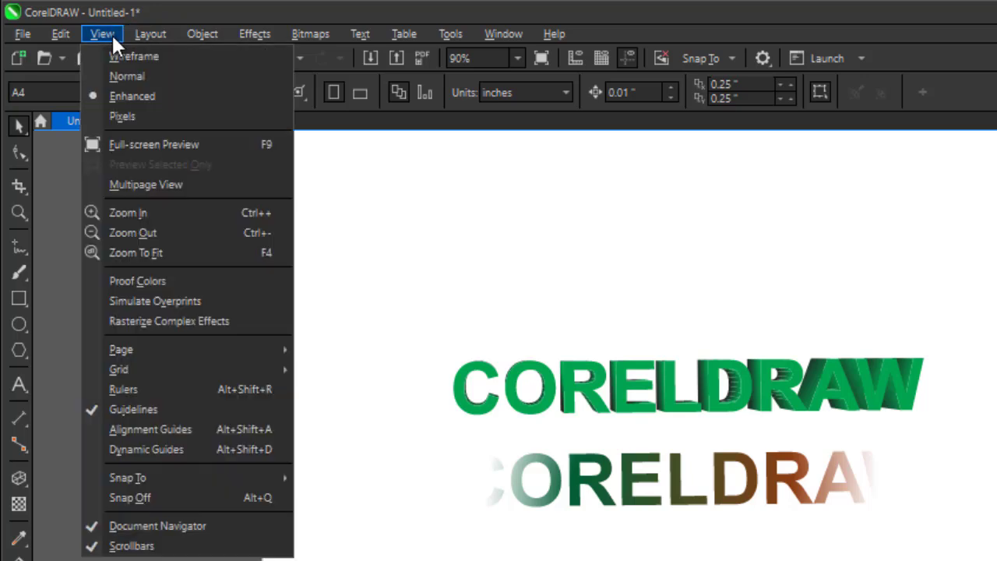
click(130, 389)
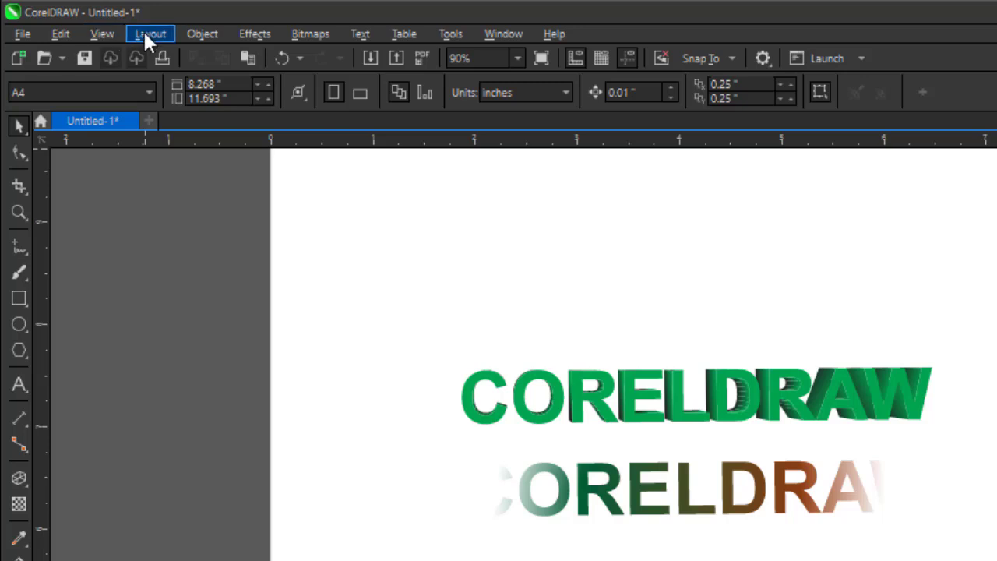
Apply Zoom To Fit to the drawing view.
click(102, 34)
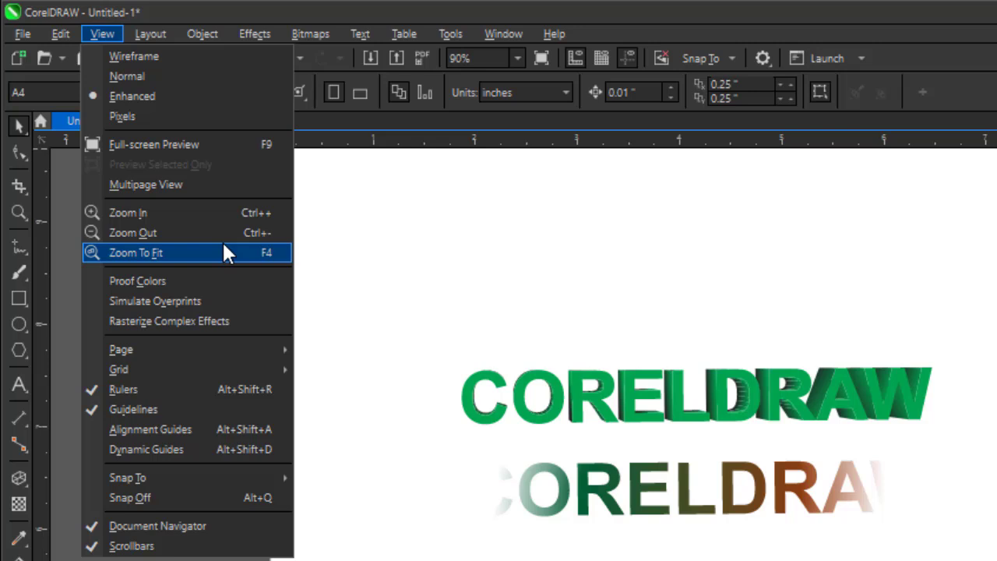
click(198, 214)
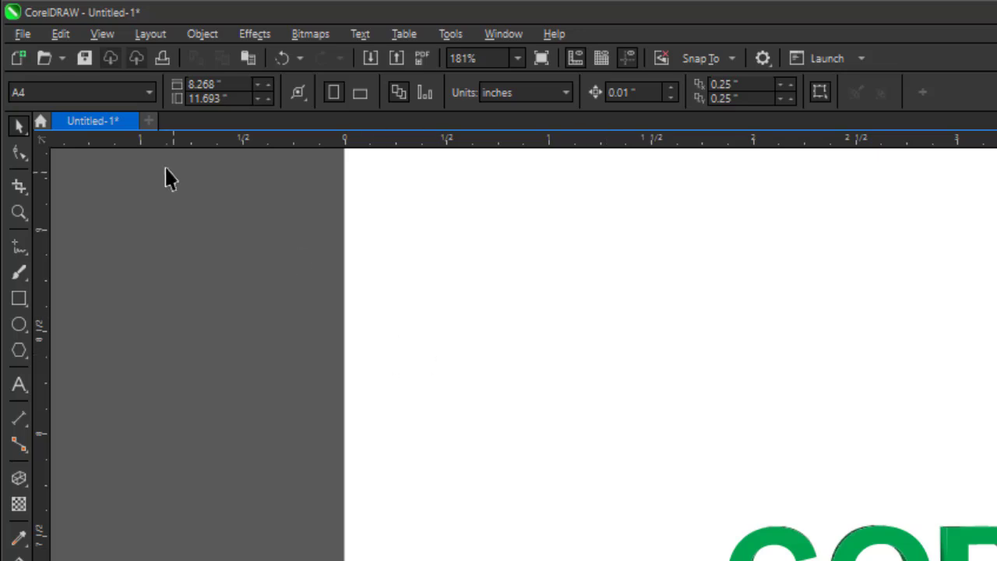
Zoom out of the drawing with the Zoom Out command.
scroll(406, 350, down, 3)
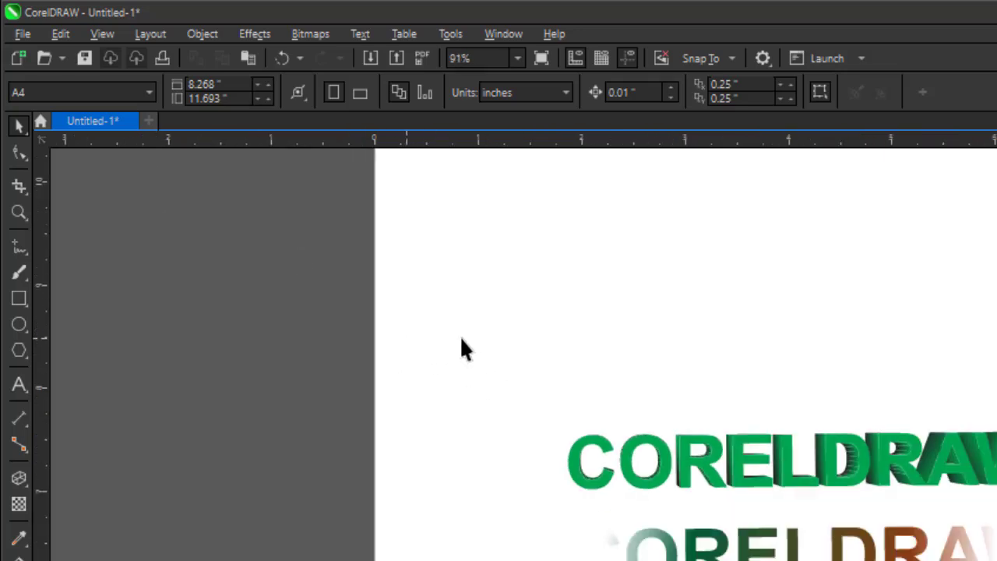
scroll(449, 413, down, 1)
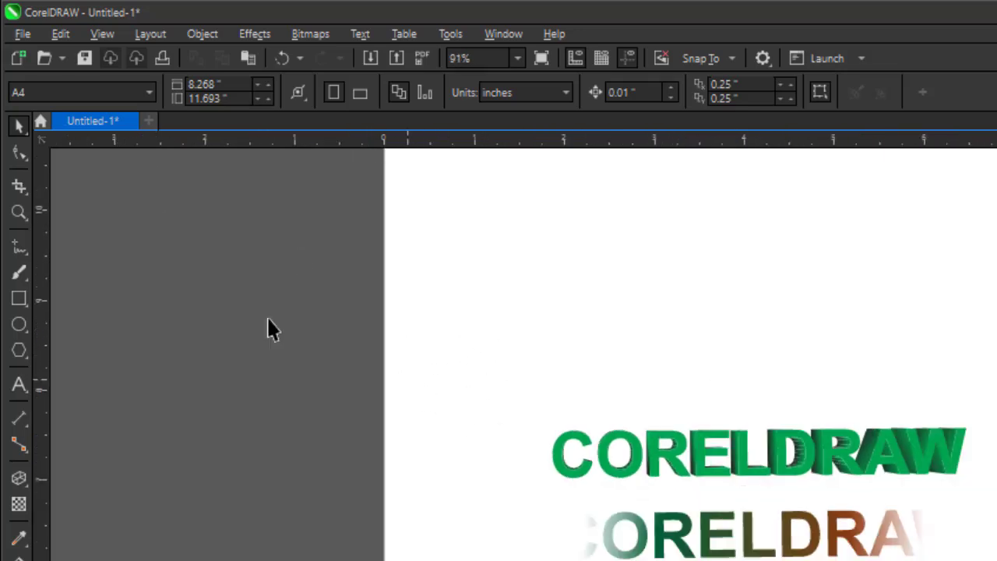
click(120, 32)
mouse_move(147, 33)
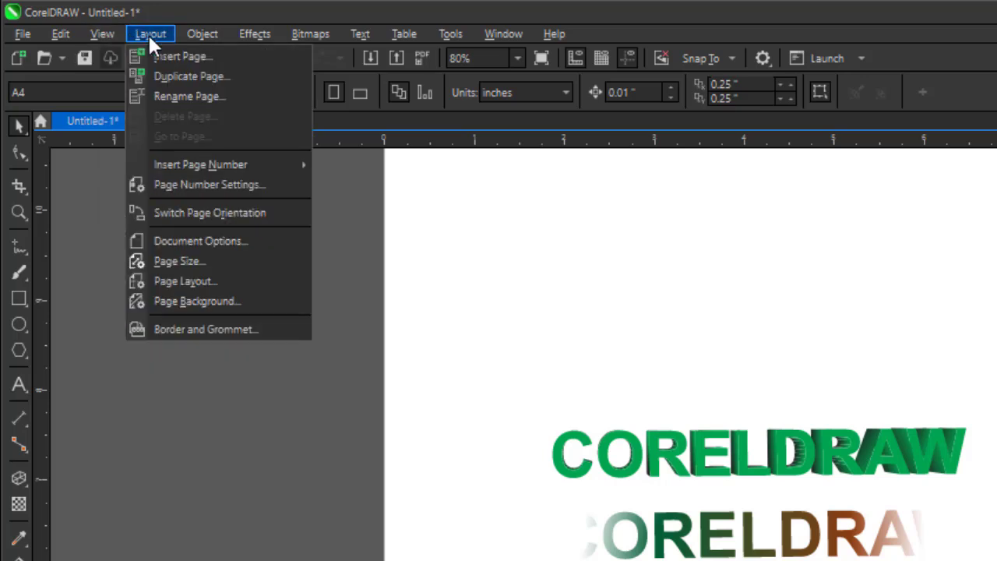
mouse_move(114, 34)
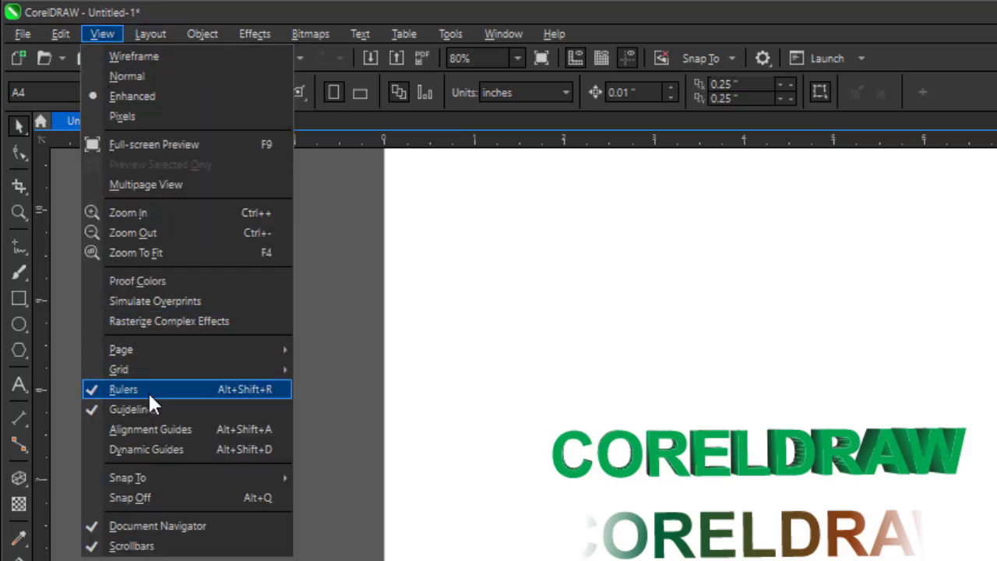
click(177, 232)
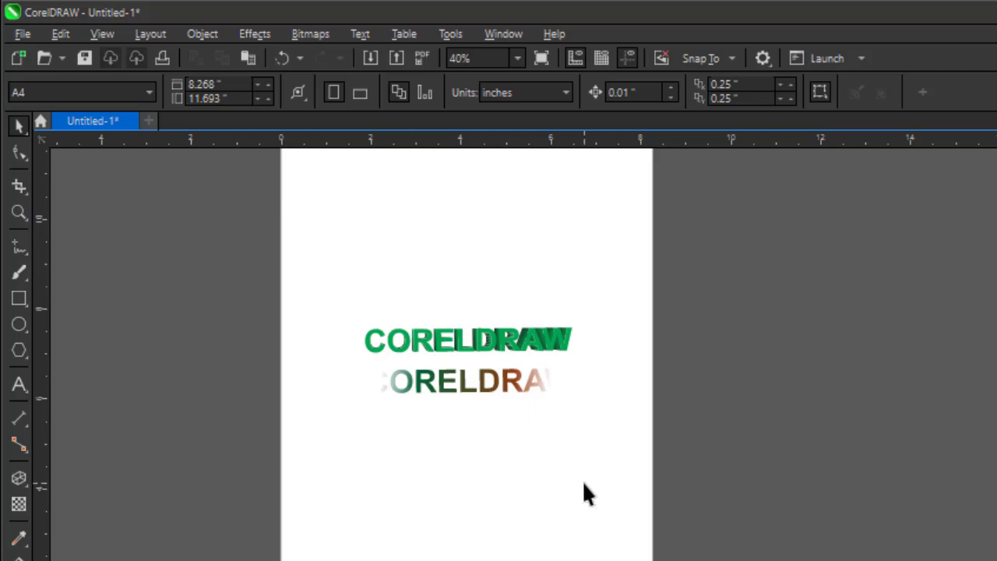
scroll(289, 311, up, 4)
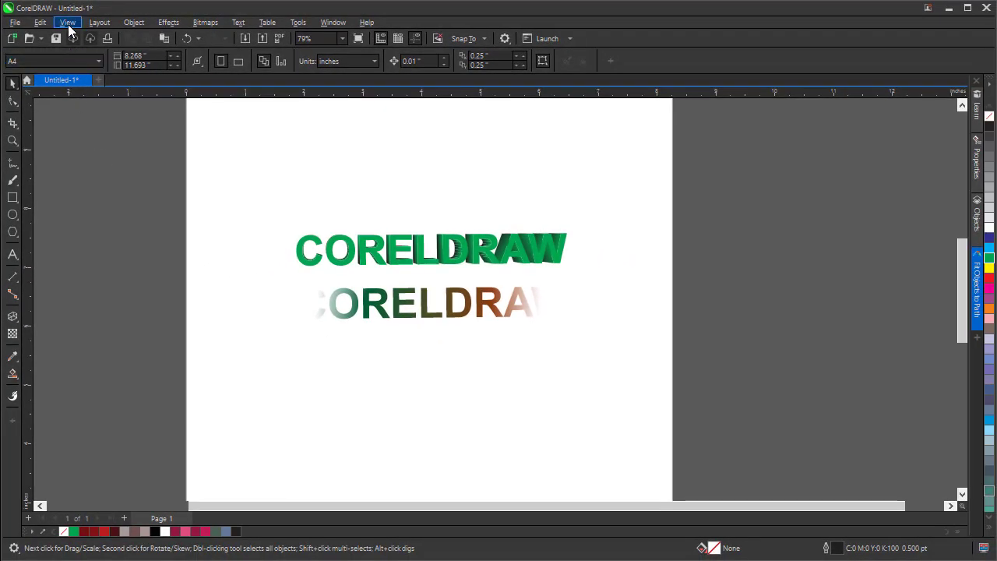
Show the drawing in Full-screen Preview, then return to the normal view.
click(68, 24)
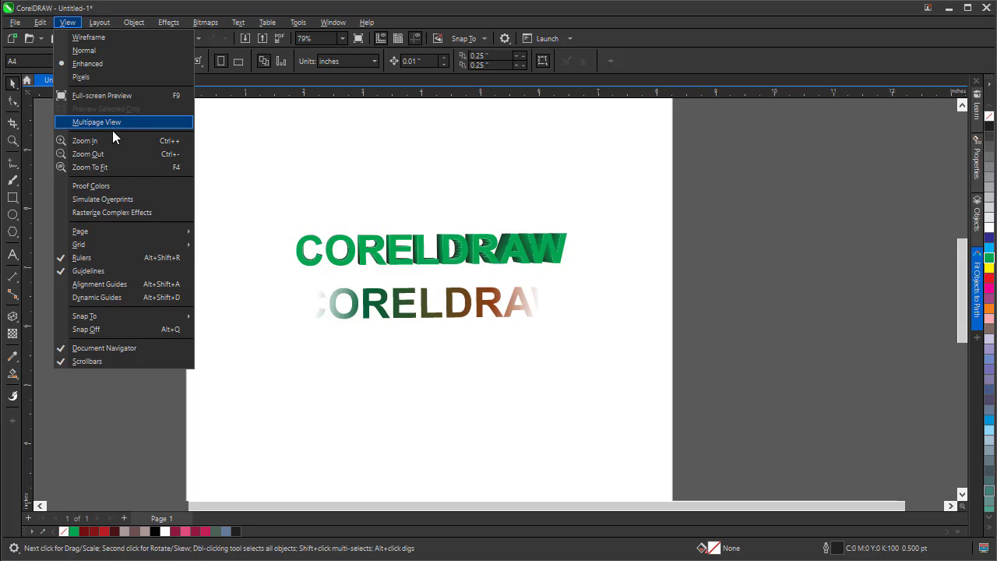
mouse_move(123, 245)
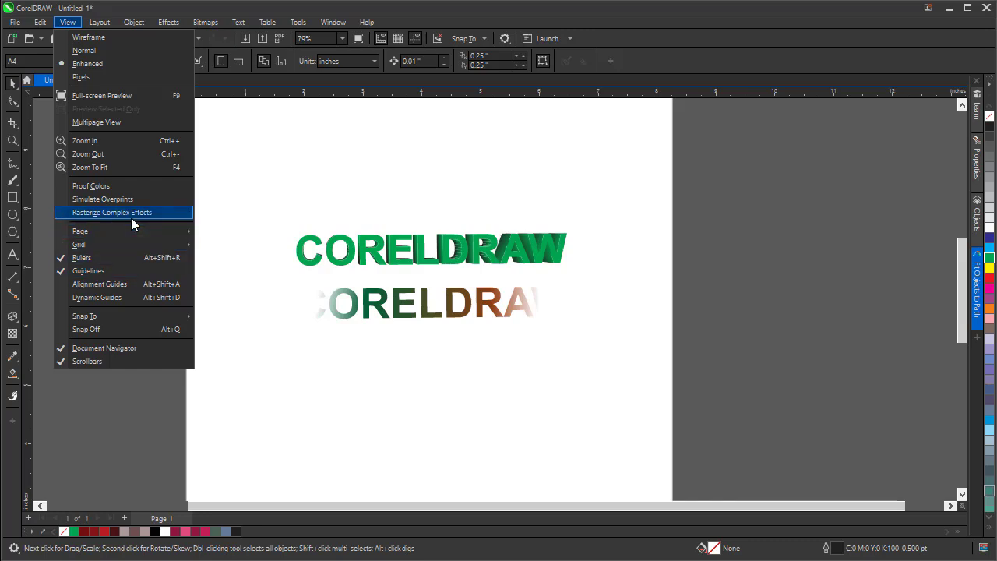
click(113, 95)
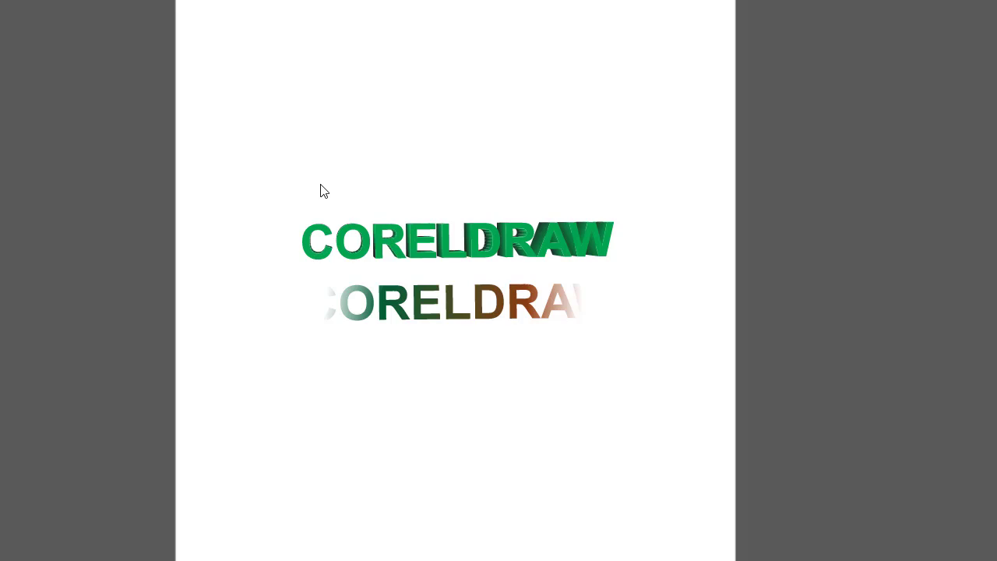
click(300, 234)
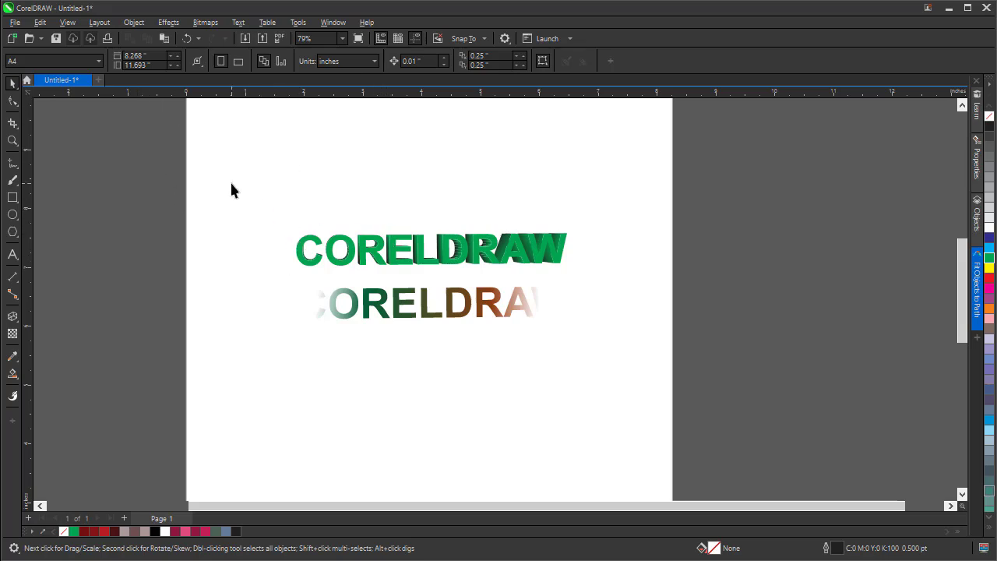
Examine the options in the View and Layout menus without choosing any.
click(71, 25)
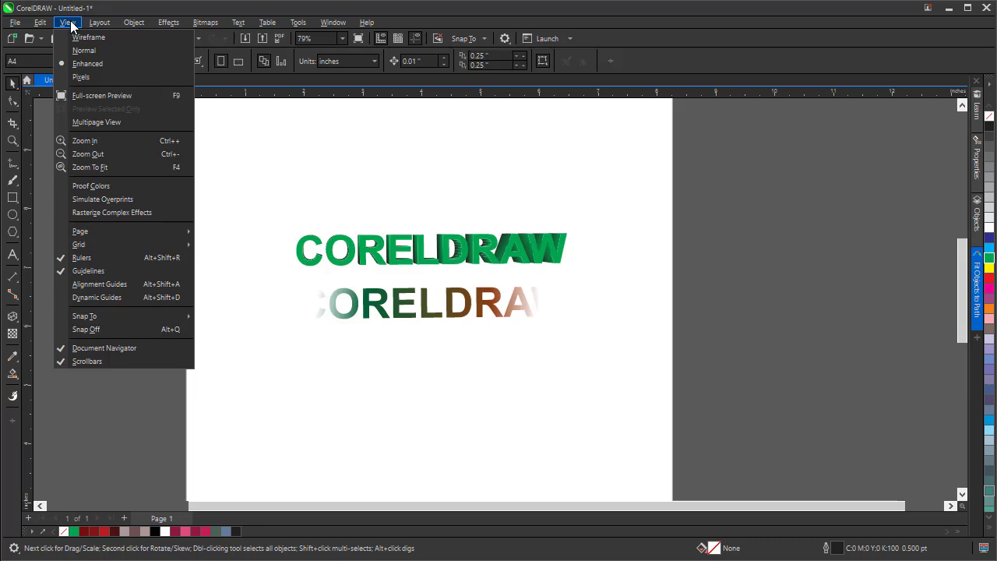
click(347, 210)
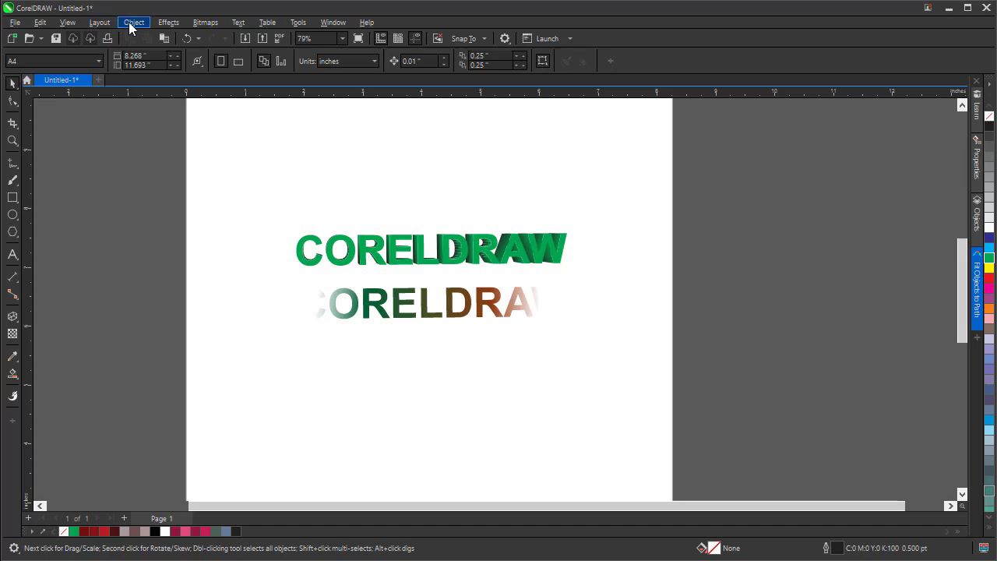
click(68, 23)
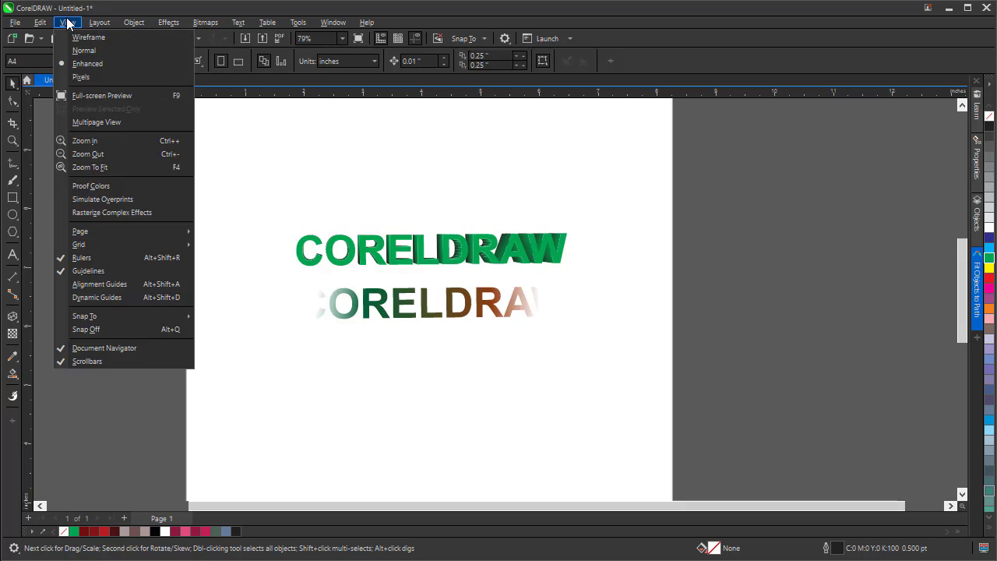
mouse_move(86, 25)
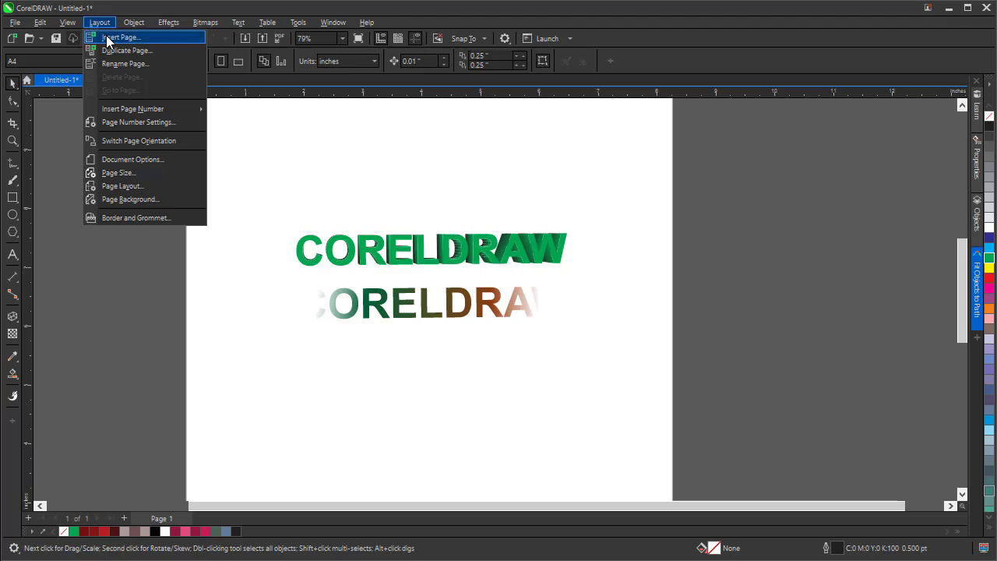
mouse_move(143, 28)
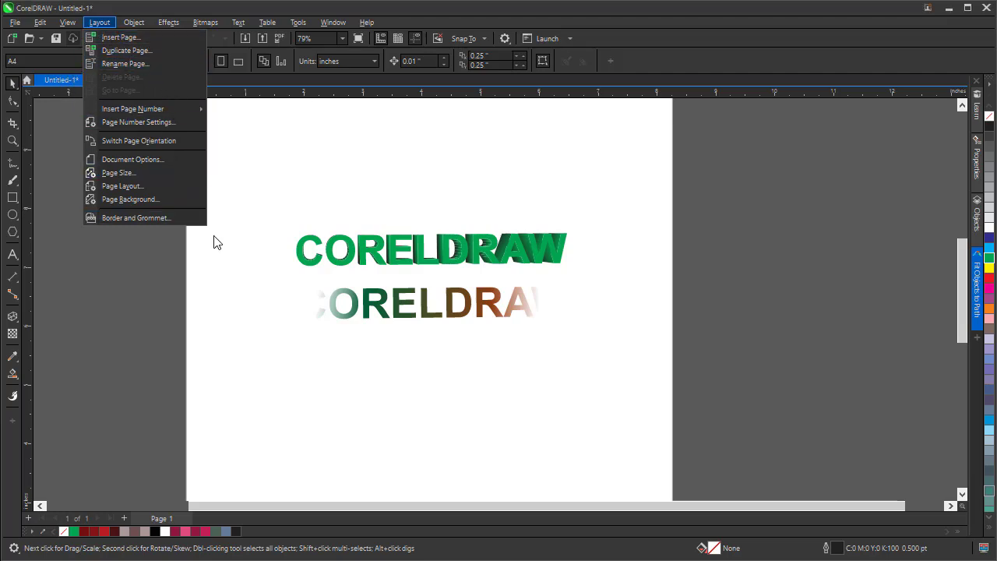
click(154, 269)
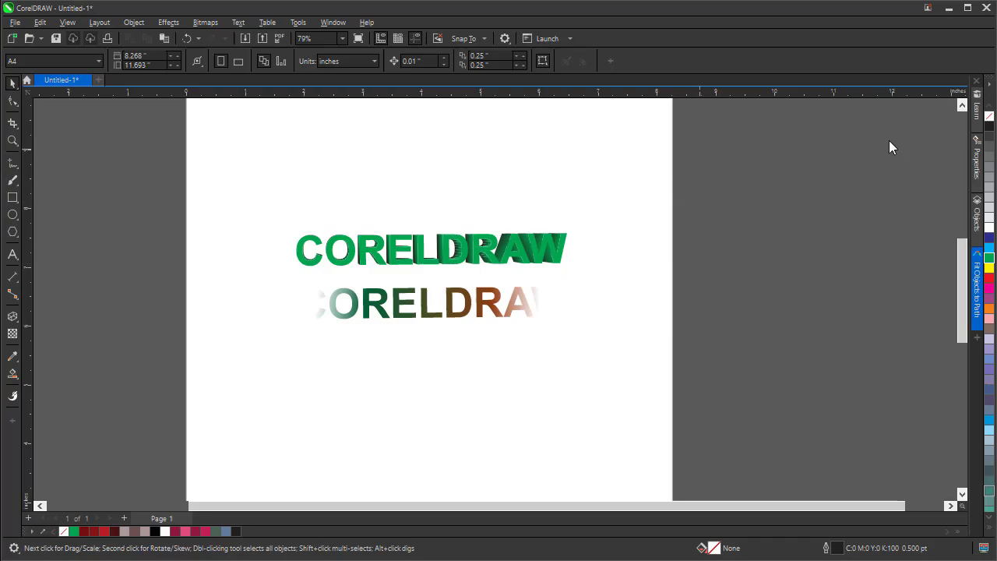